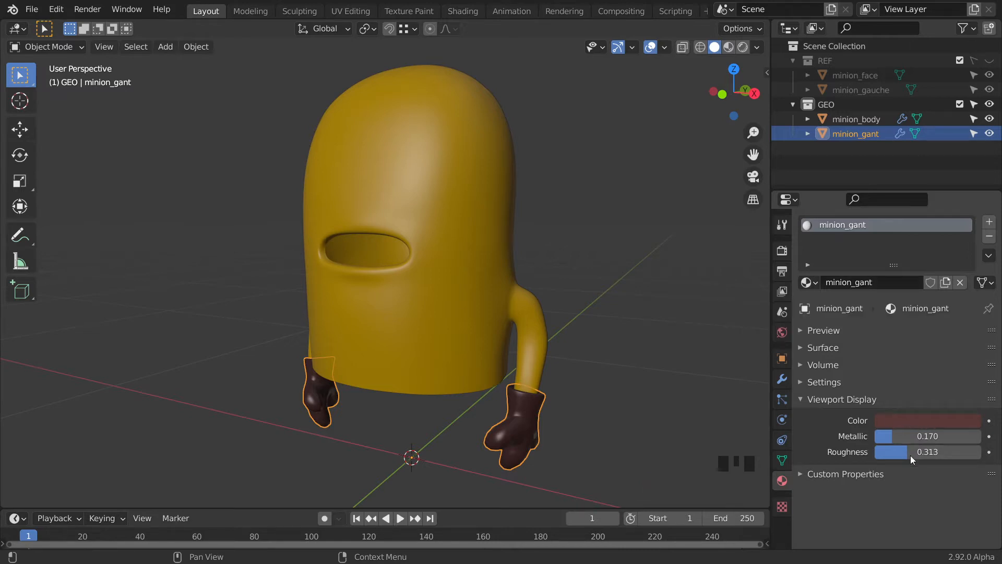
Step: Deselect the gloves and add a cube mesh to the GEO collection
middle_drag(516, 404, 607, 387)
click(582, 297)
shift+middle_drag(581, 297, 500, 224)
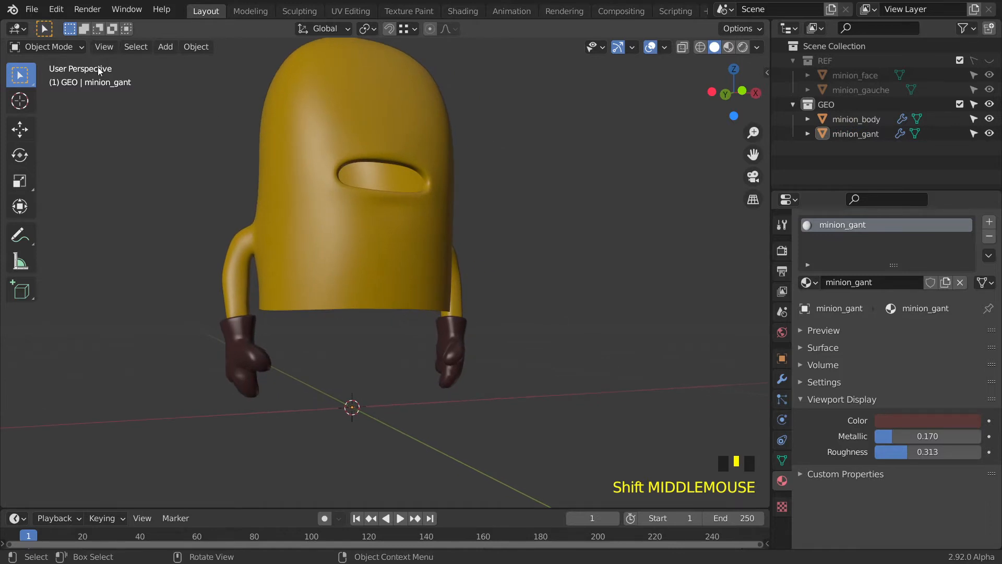
click(56, 45)
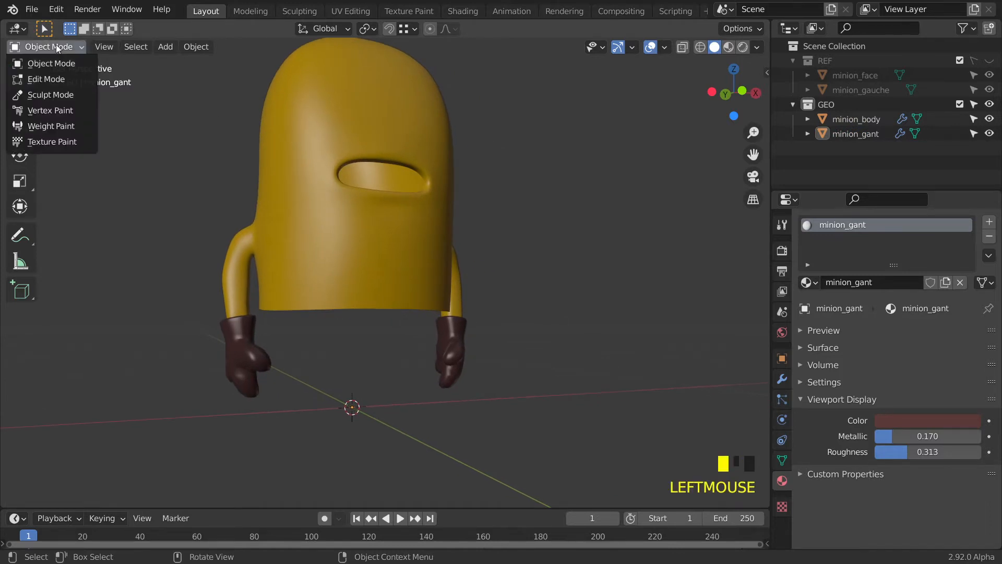
mouse_move(95, 48)
mouse_move(165, 49)
mouse_move(214, 65)
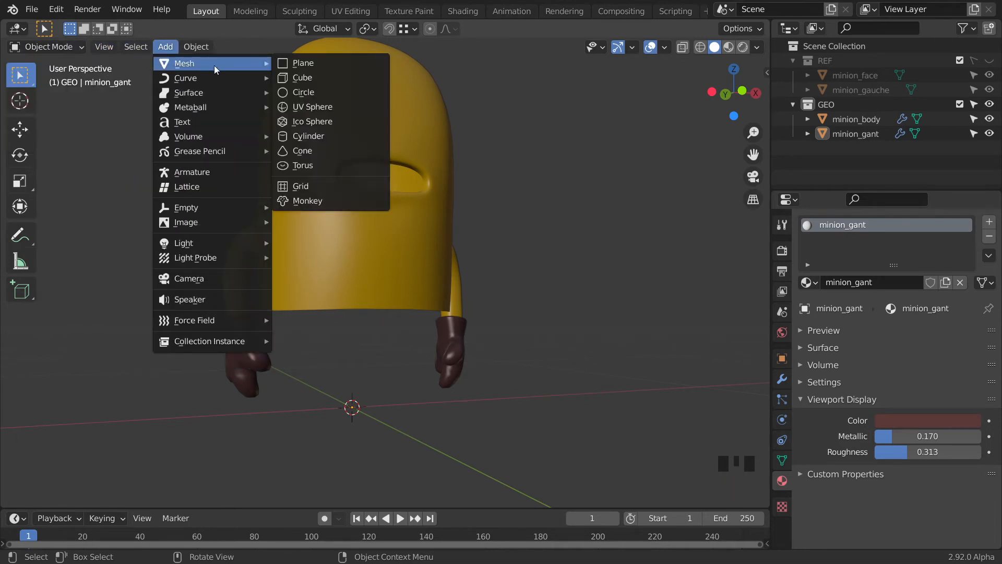
click(316, 80)
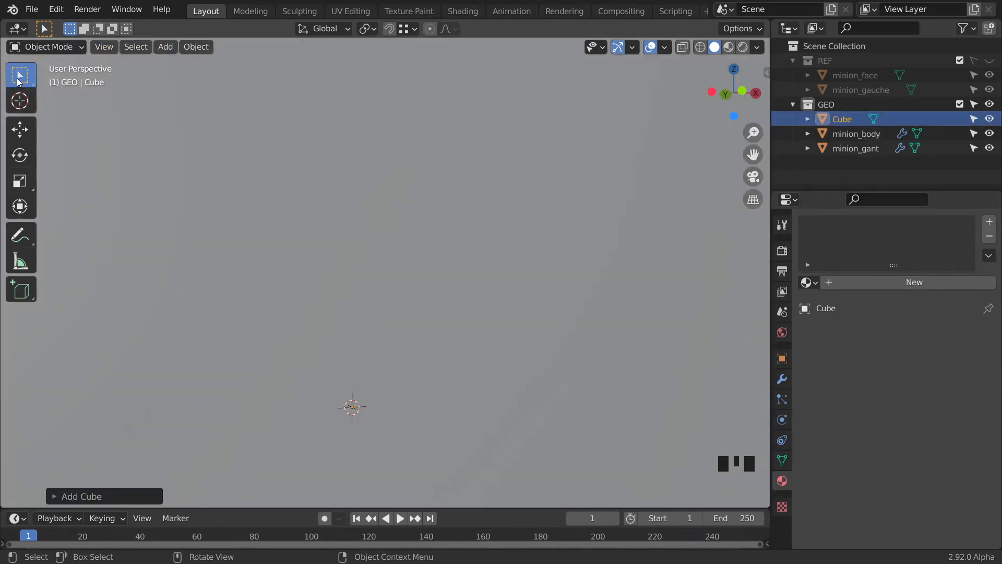
Step: Enter Edit Mode on the cube and scale its mesh down uniformly to about 0.19
click(43, 48)
click(48, 81)
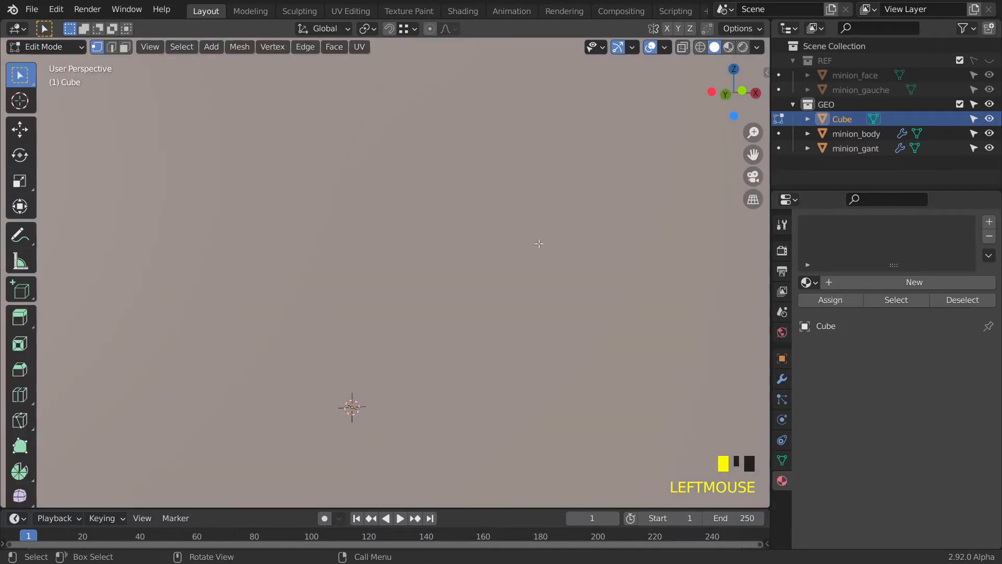
key(s)
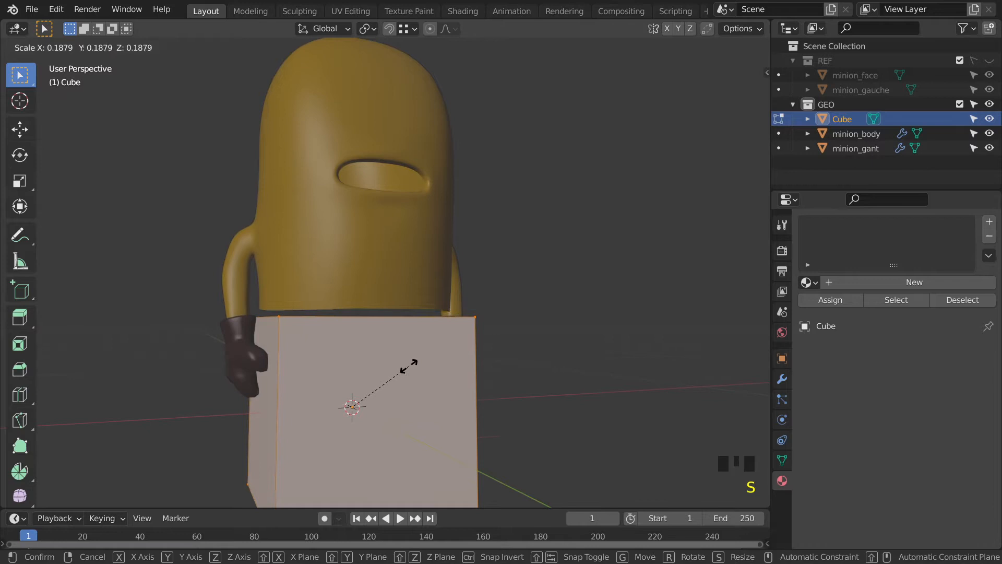
click(421, 352)
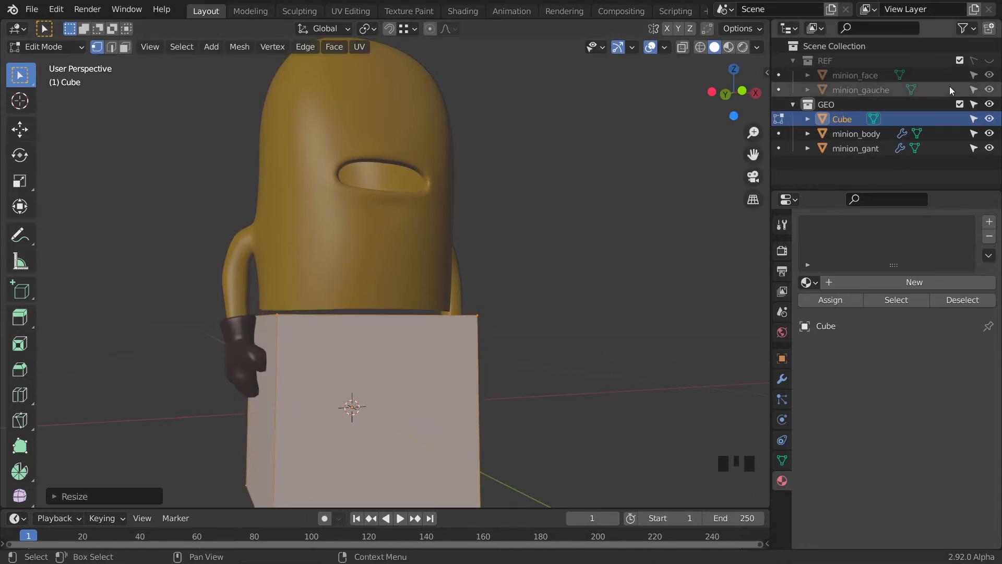
Step: Show the REF collection and, in front view, scale the cube by about 1.08 to match the minion's body width
click(989, 60)
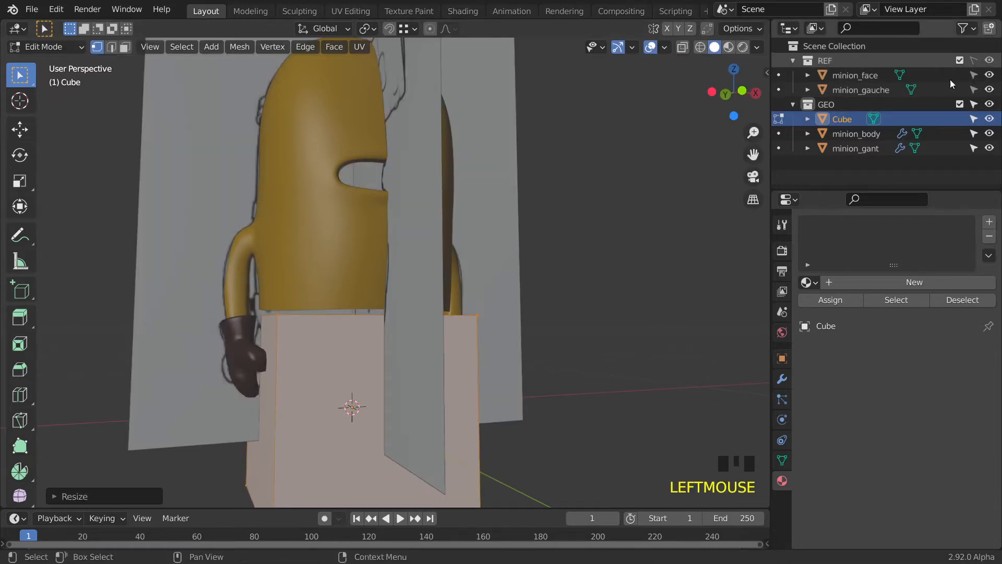
click(741, 91)
scroll(388, 339, up, 2)
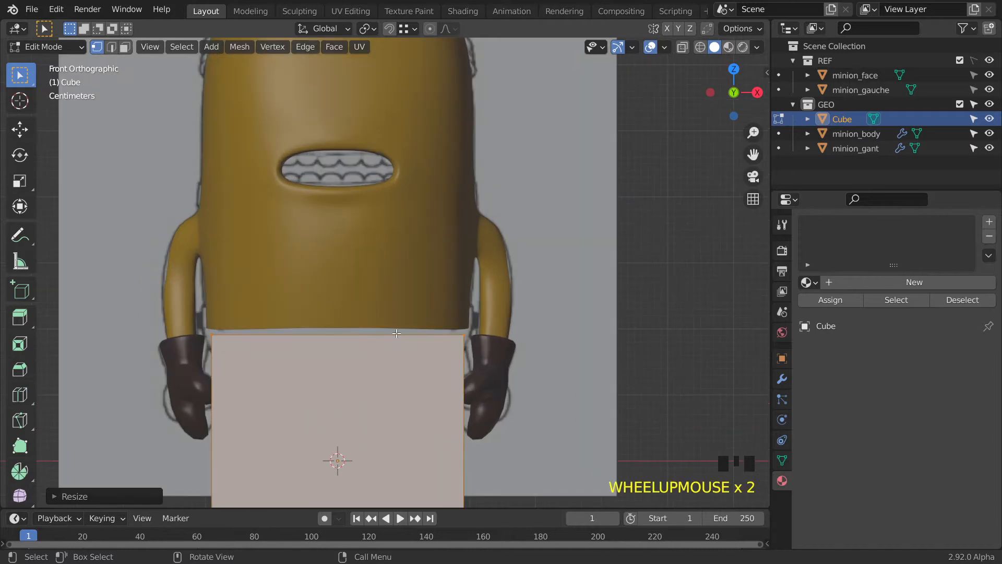
key(s)
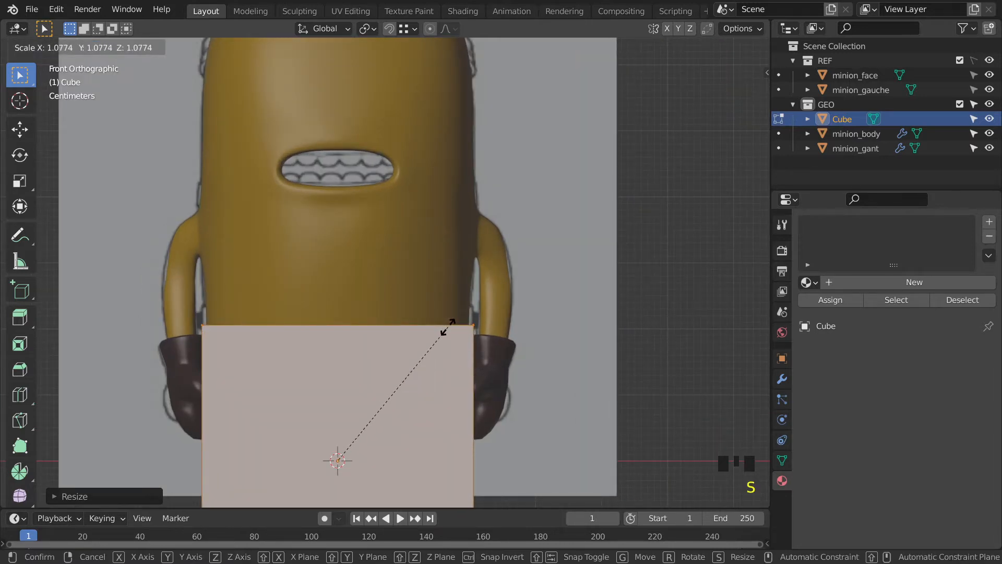
click(448, 327)
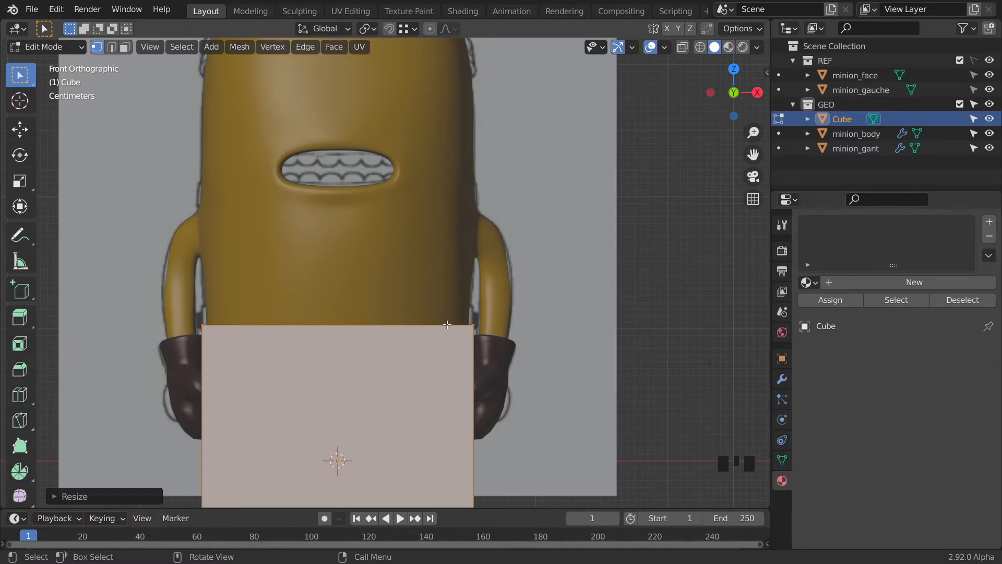
Step: With X-ray and face selection on, raise the cube's top face along Z to the trousers' waistline in the reference
key(alt+z)
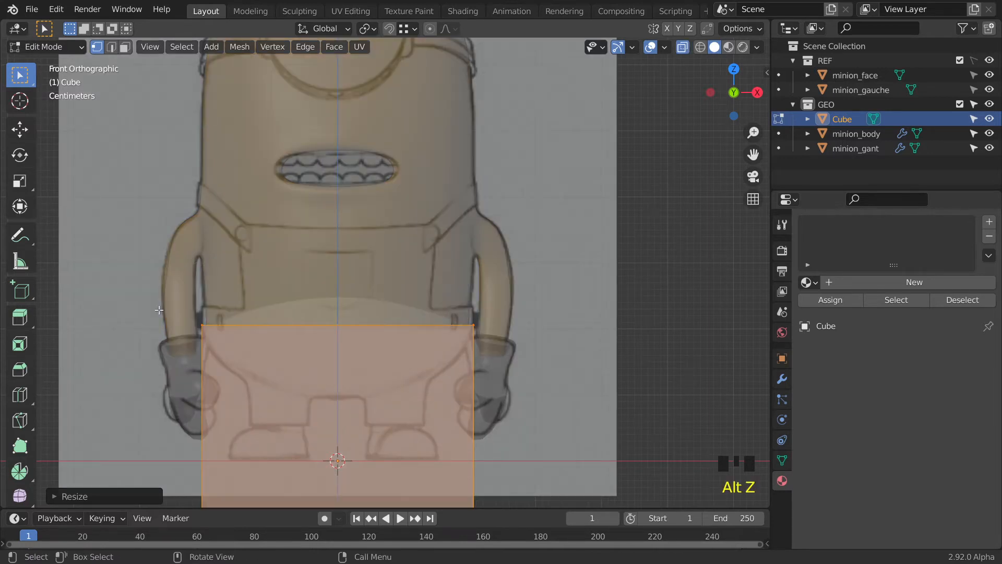
key(3)
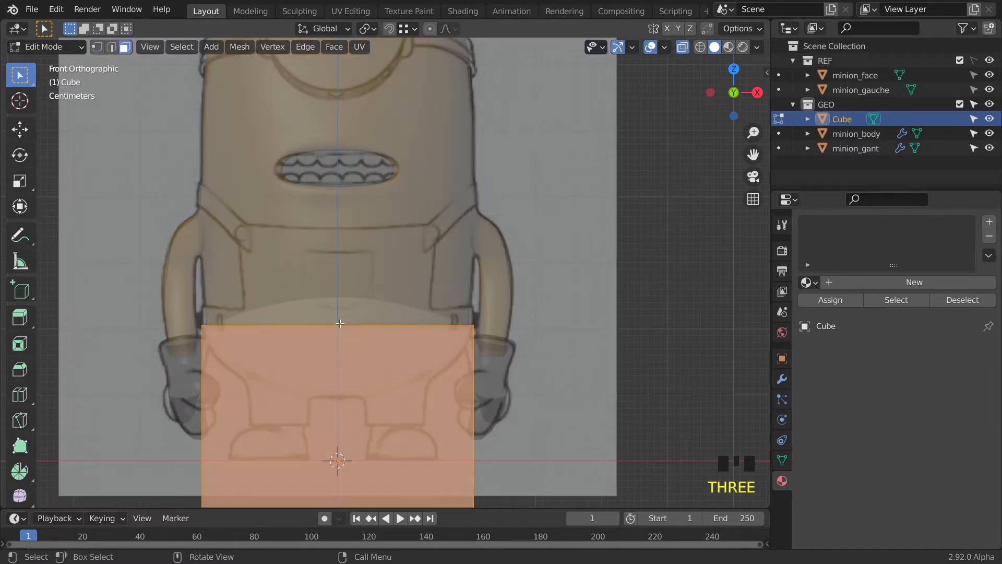
click(340, 323)
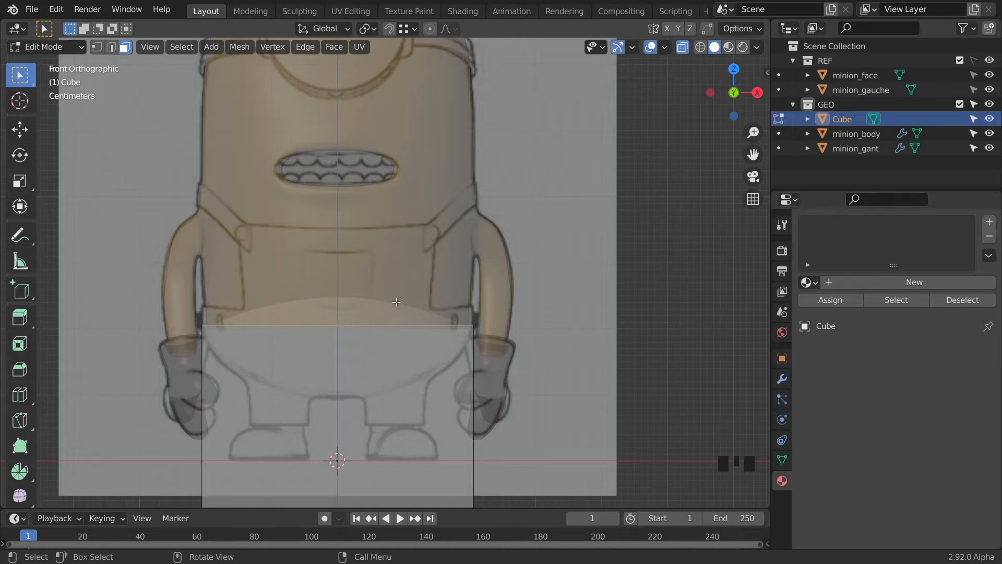
key(g)
key(z)
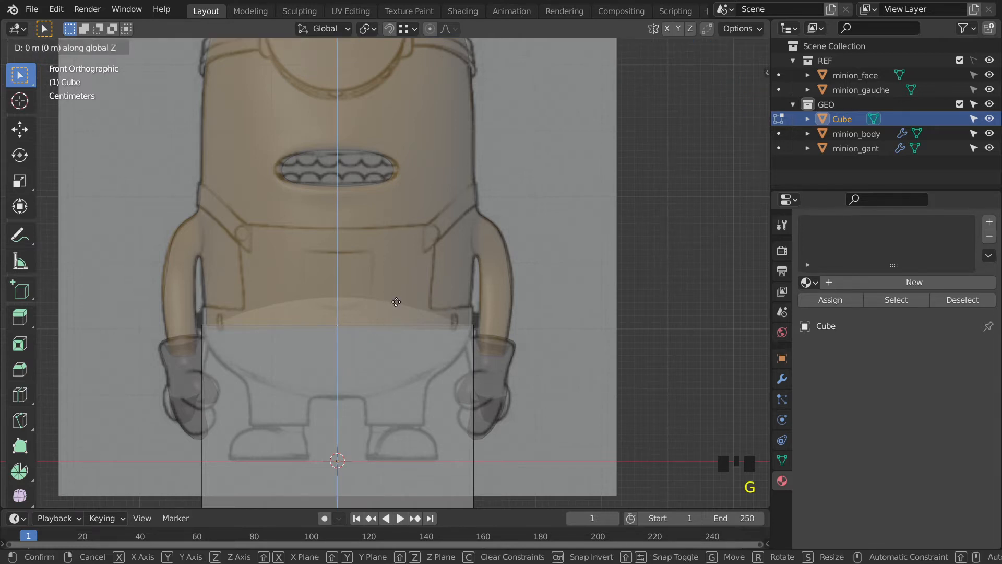
click(397, 284)
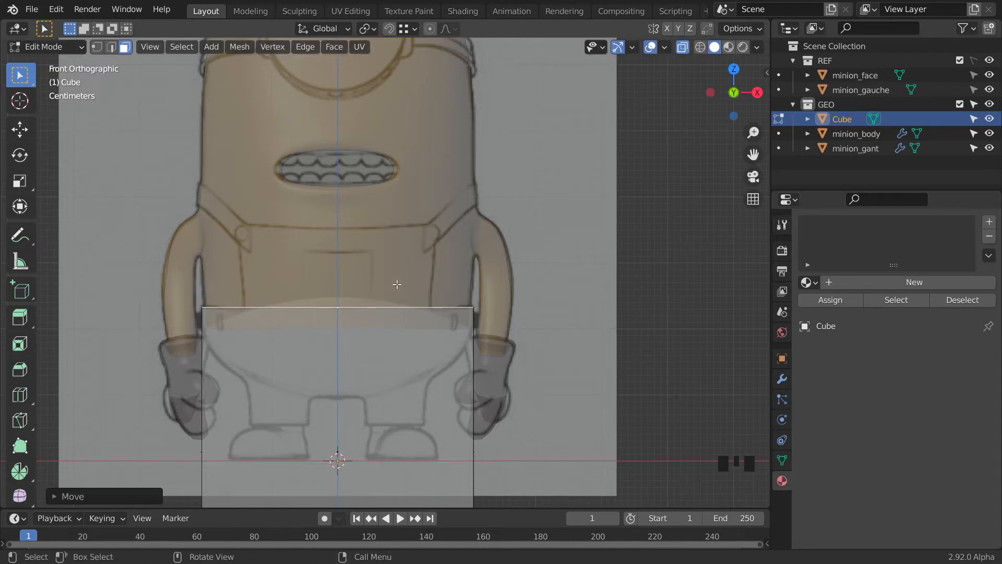
Step: Move the cube's bottom face up along Z by about 0.297 m to the crotch line of the reference
scroll(386, 324, down, 1)
scroll(368, 433, up, 1)
scroll(369, 458, down, 1)
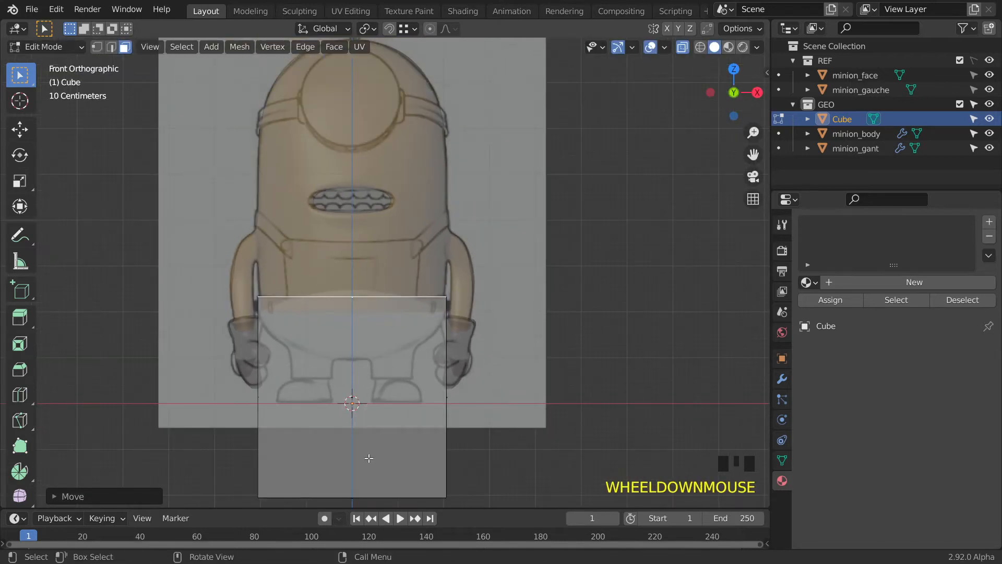
click(352, 498)
key(g)
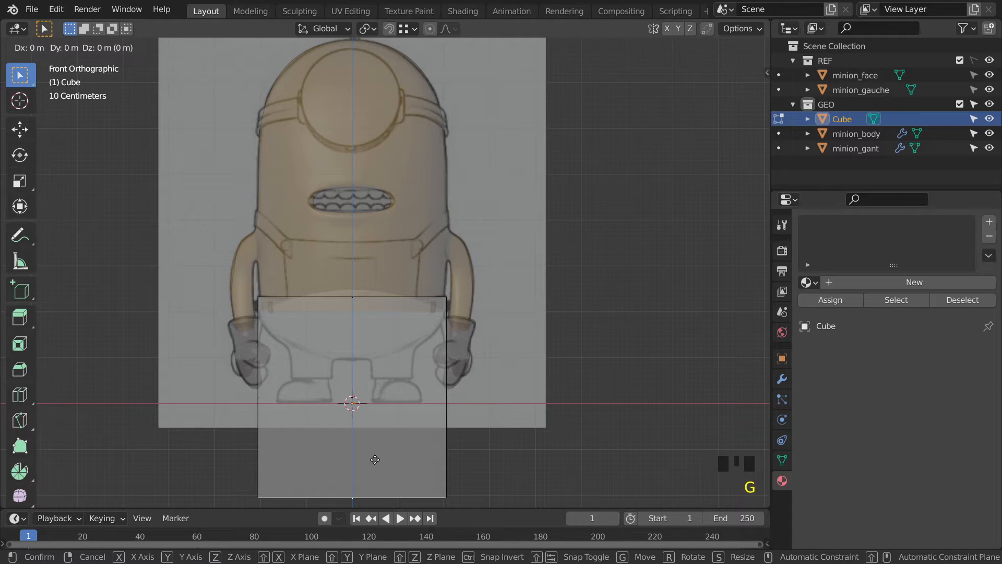
key(z)
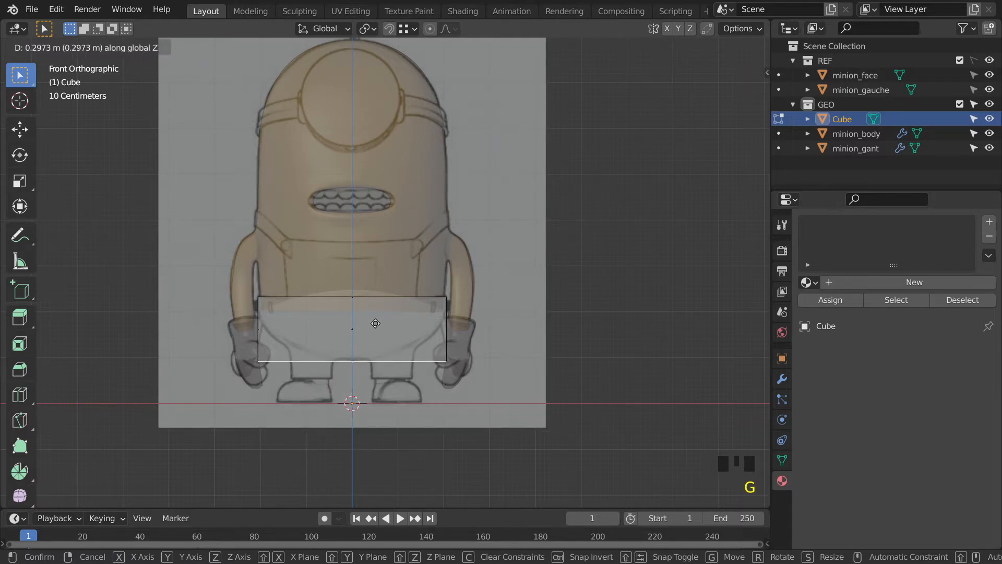
click(375, 323)
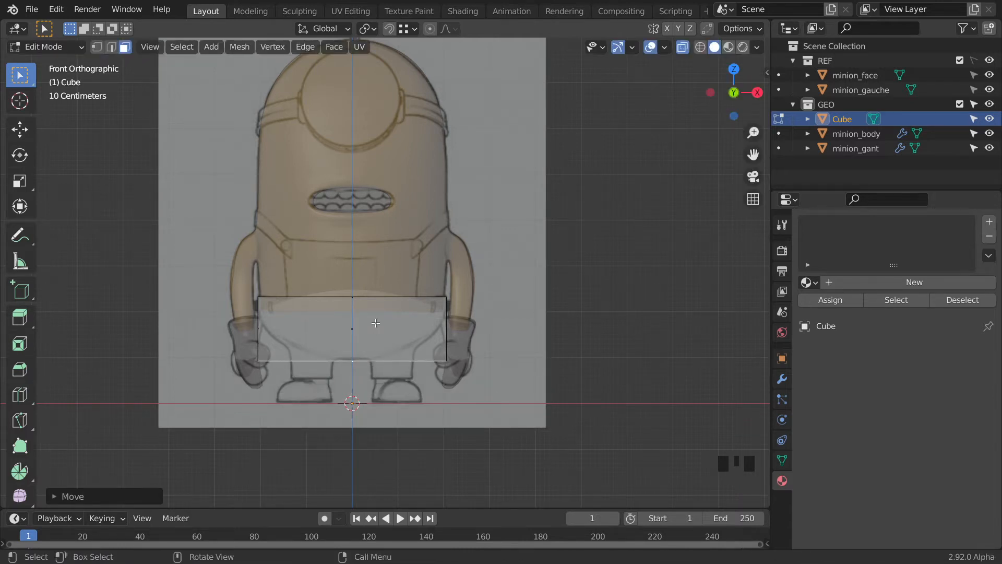
Step: Set the median X of the cube's +X side face to 0 m so only half the block remains
click(434, 340)
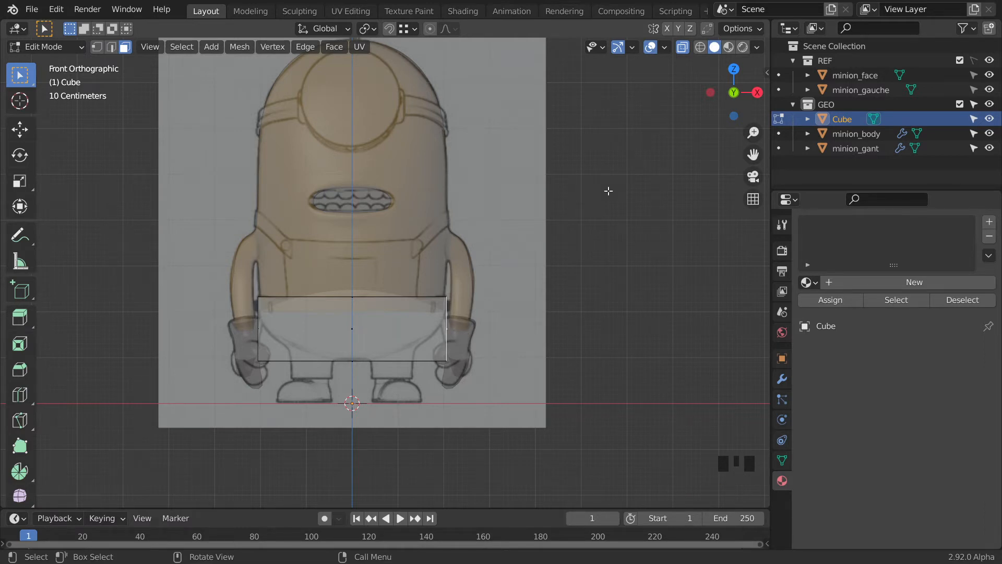
click(767, 74)
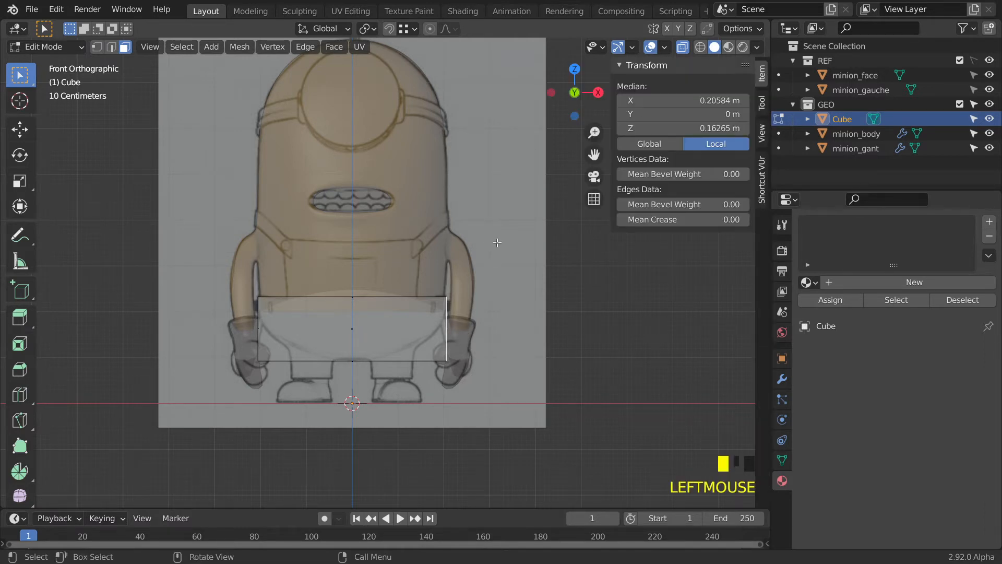
double_click(707, 100)
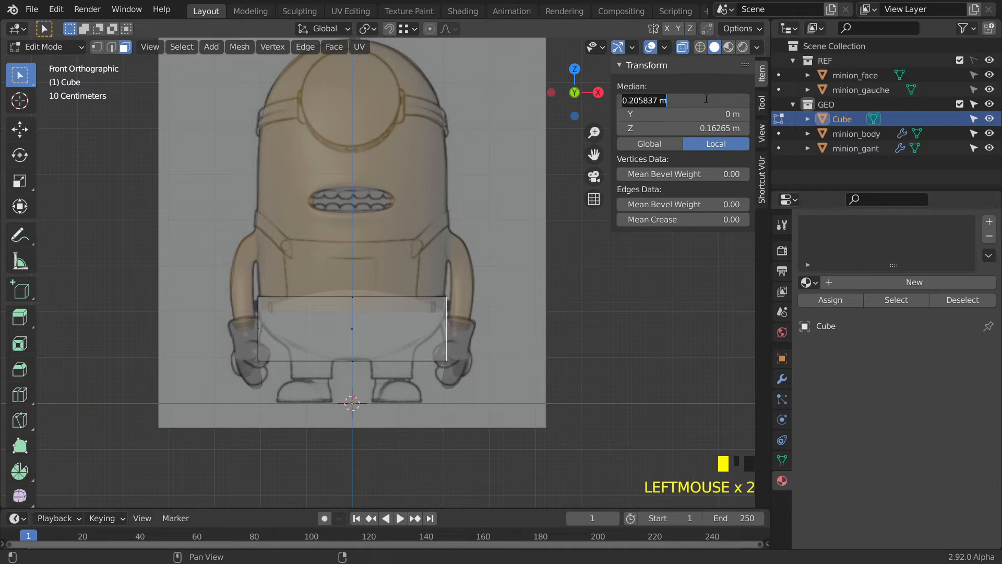
text(0)
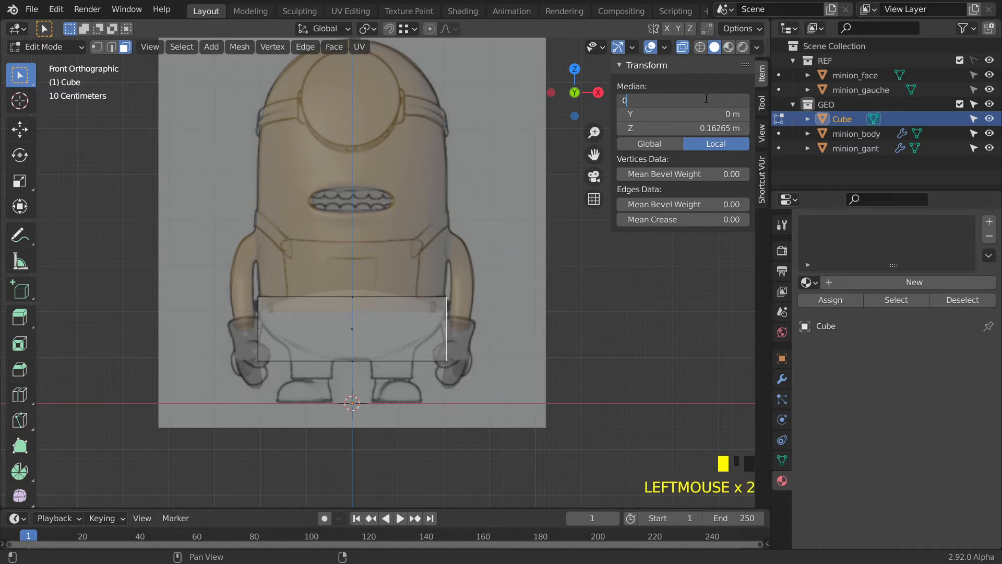
key(Return)
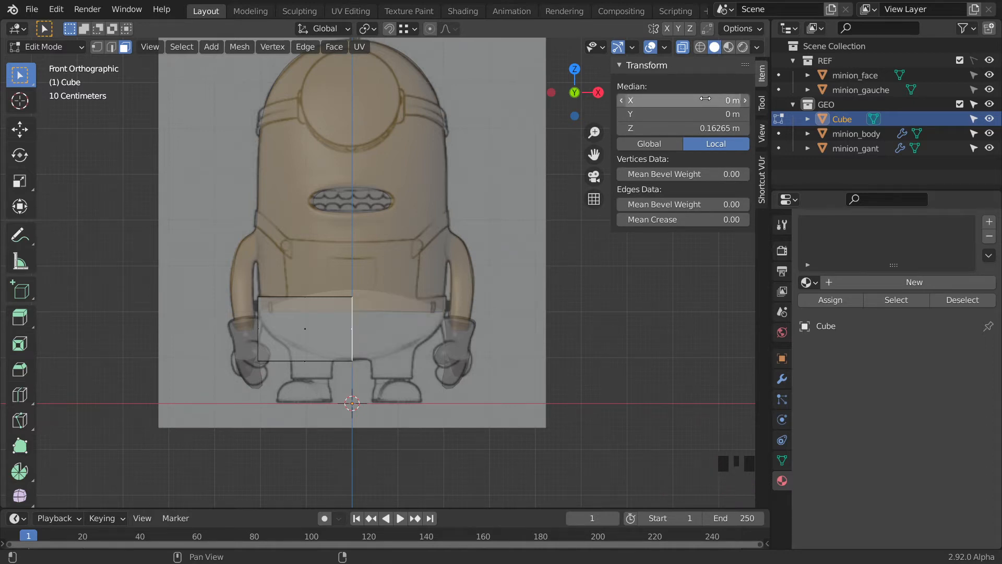
Step: Delete the half block's top face and its inner side face on the centre plane
middle_drag(367, 322, 350, 353)
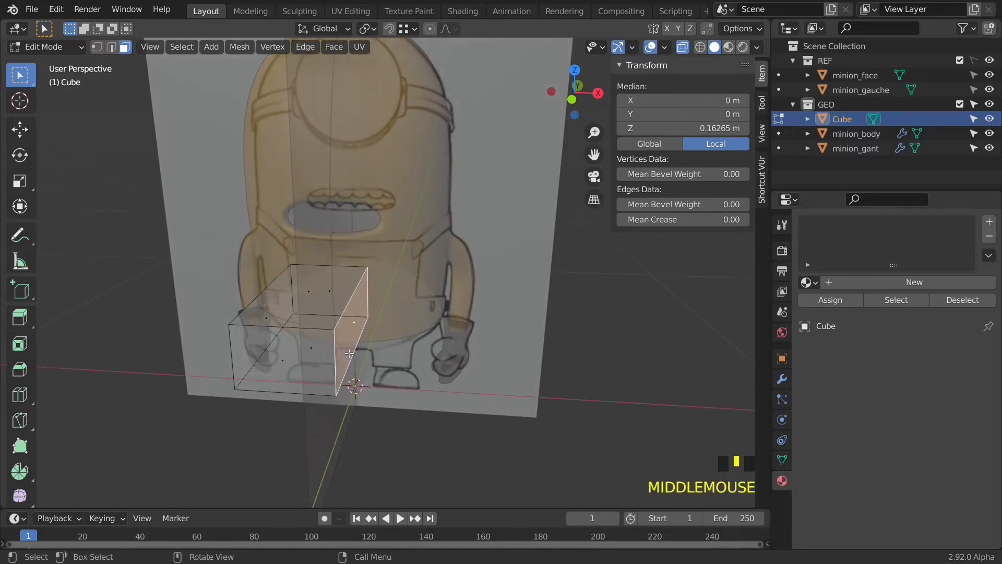
click(309, 294)
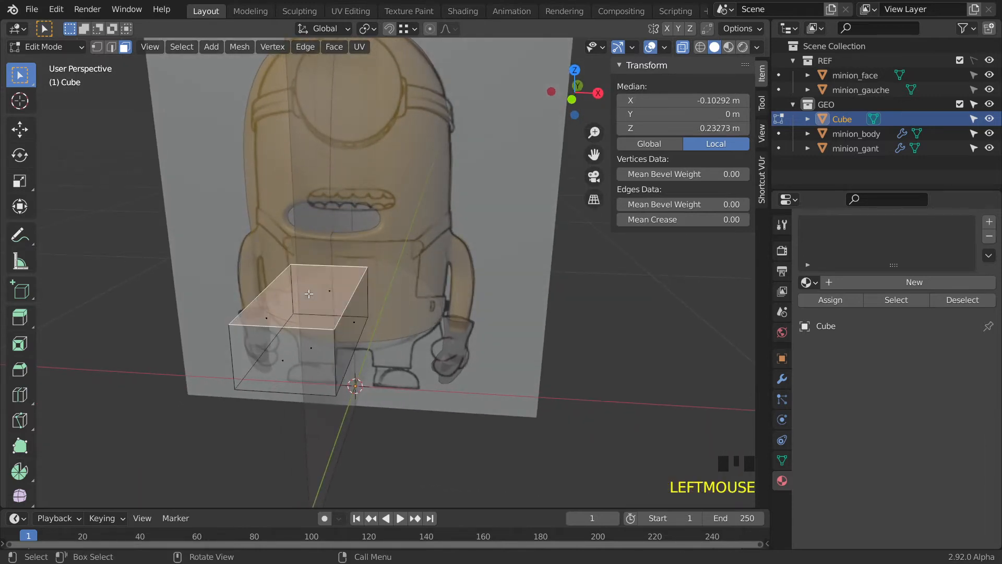
shift+click(355, 324)
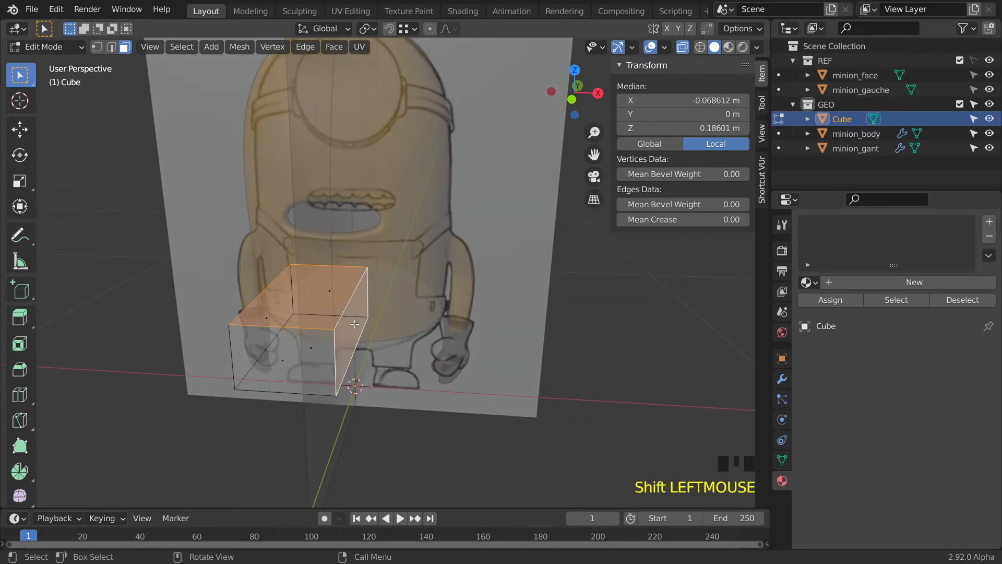
key(x)
click(361, 351)
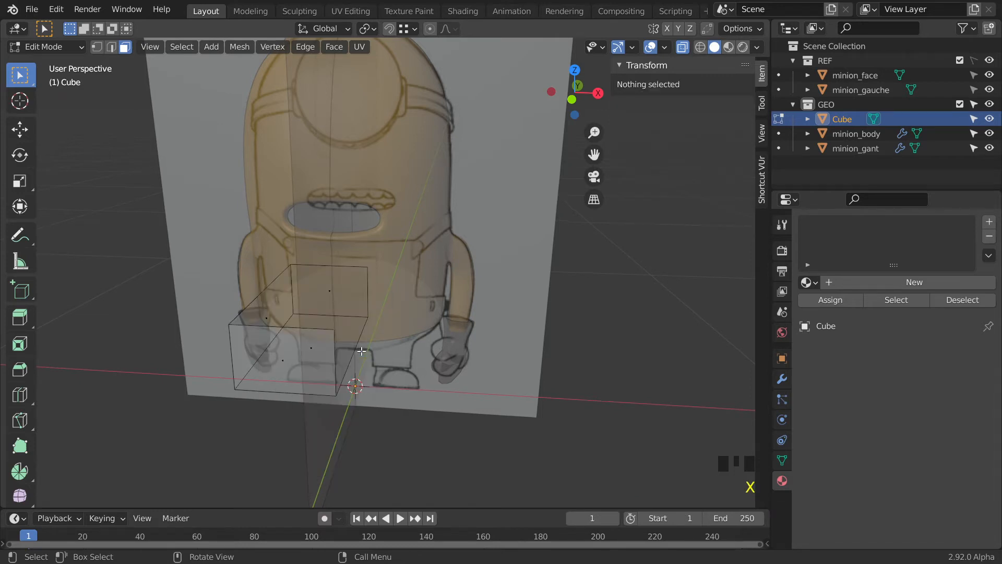
Step: Add a horizontal loop cut around the half block at mid-height, without sliding it
middle_drag(361, 351, 378, 342)
key(KP_1)
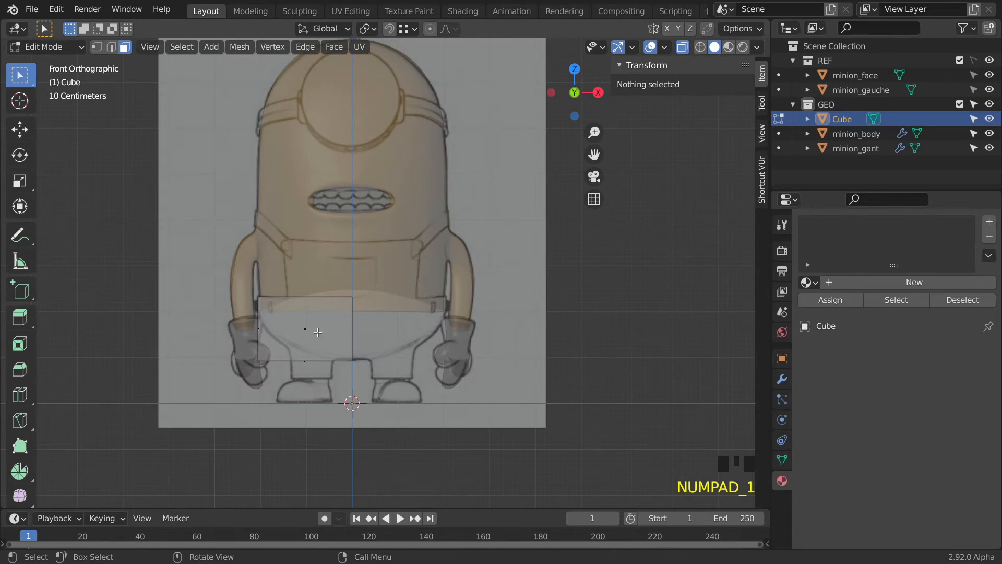
key(ctrl+r)
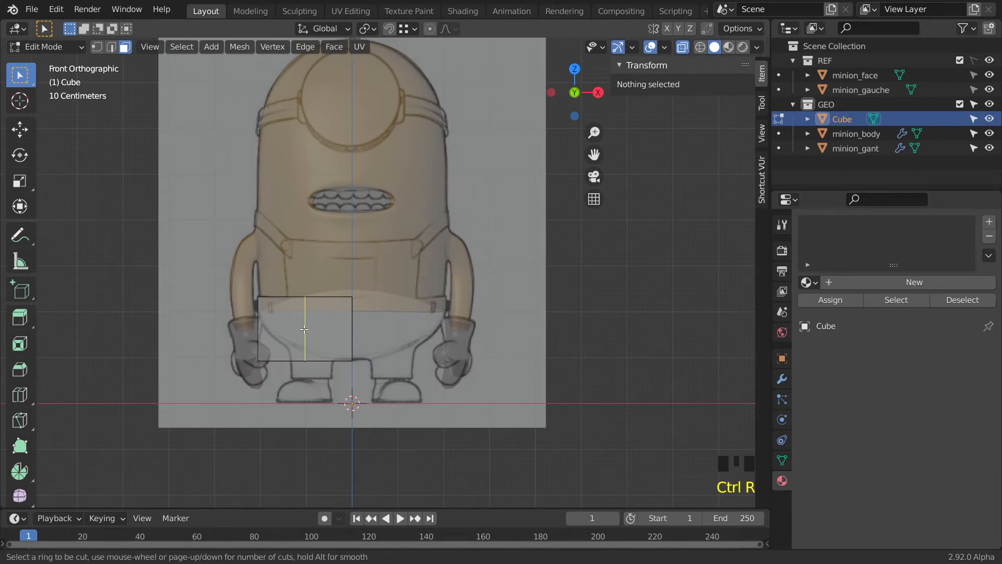
click(263, 331)
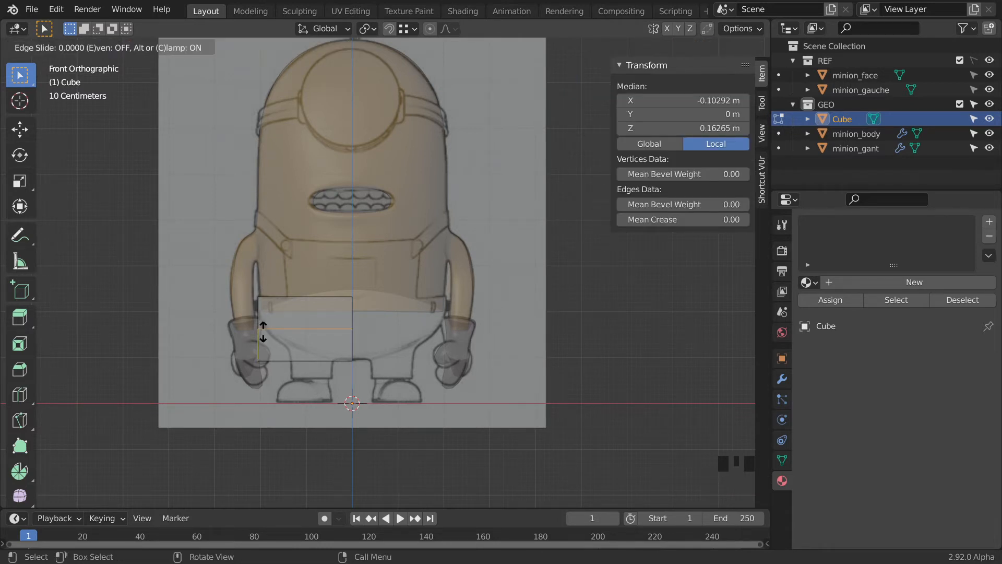
click(263, 331)
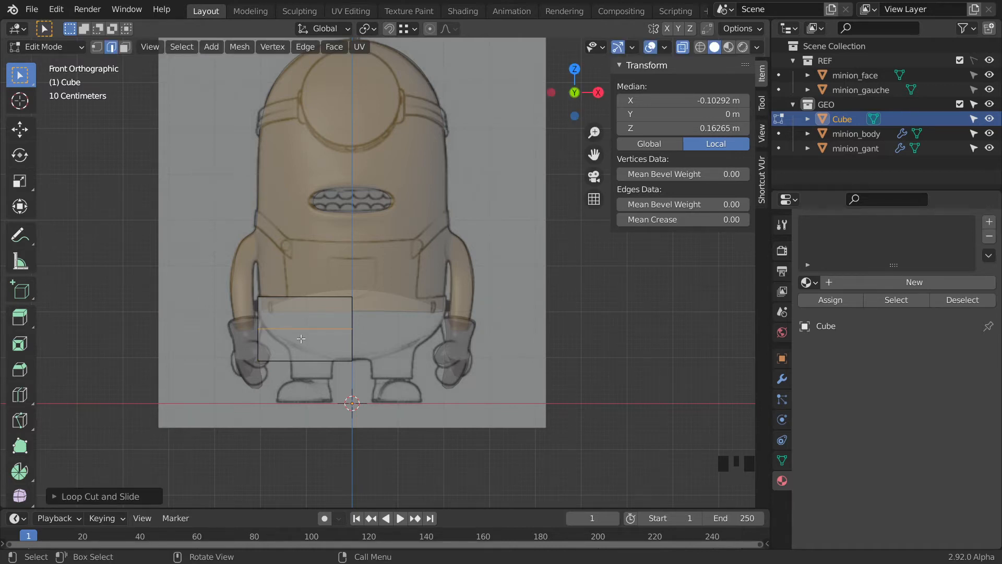
Step: Add a vertical loop cut midway across the half block's width and deselect everything
key(ctrl+r)
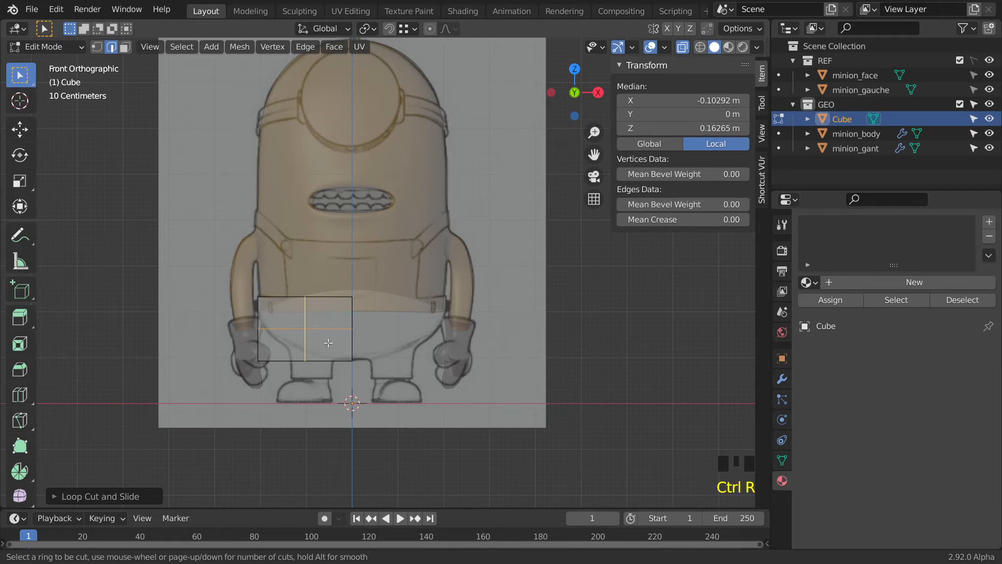
click(328, 343)
click(329, 343)
click(399, 343)
middle_drag(380, 342, 444, 371)
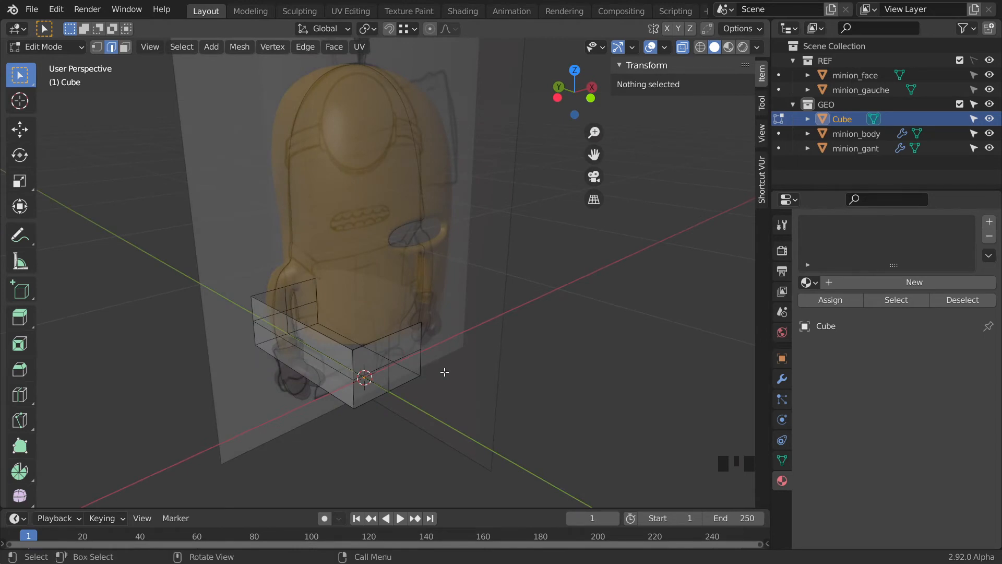
Step: Add a vertical loop cut midway along the half block's depth without sliding it, and deselect everything
key(ctrl+r)
click(303, 344)
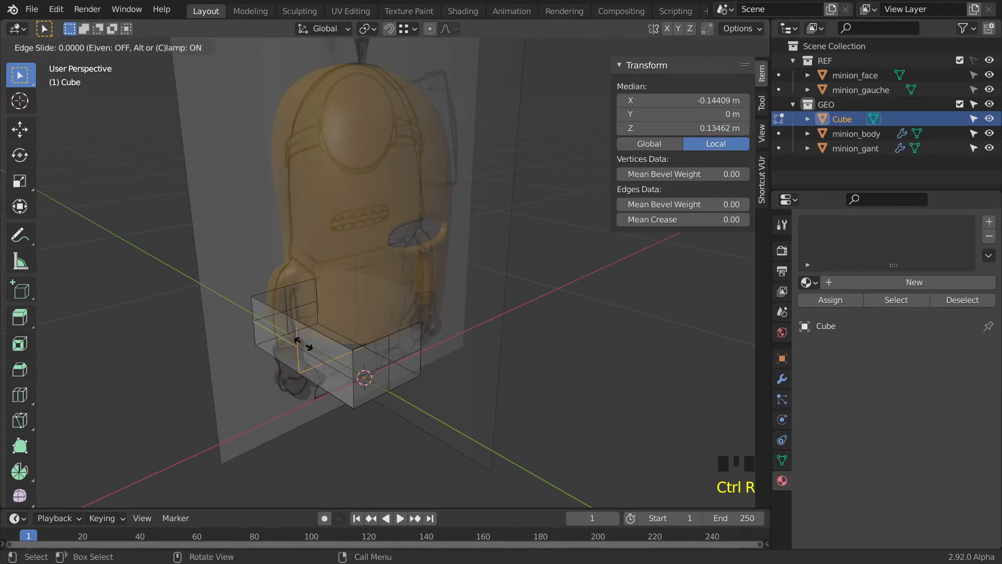
right_click(304, 344)
click(547, 365)
Step: In the right side view, move the top, middle and bottom back vertices onto the back outline of the reference trousers
middle_drag(547, 364, 520, 324)
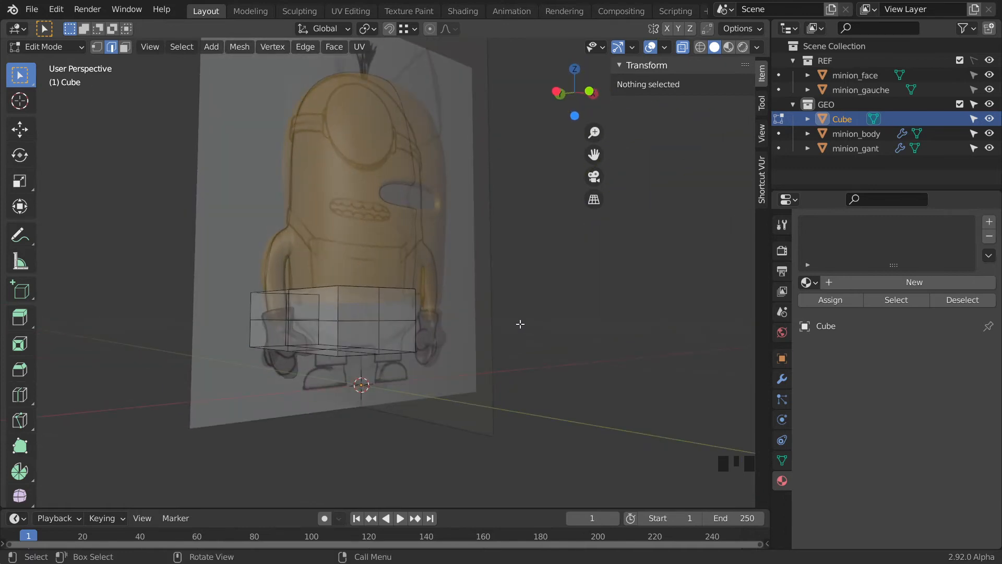
key(KP_3)
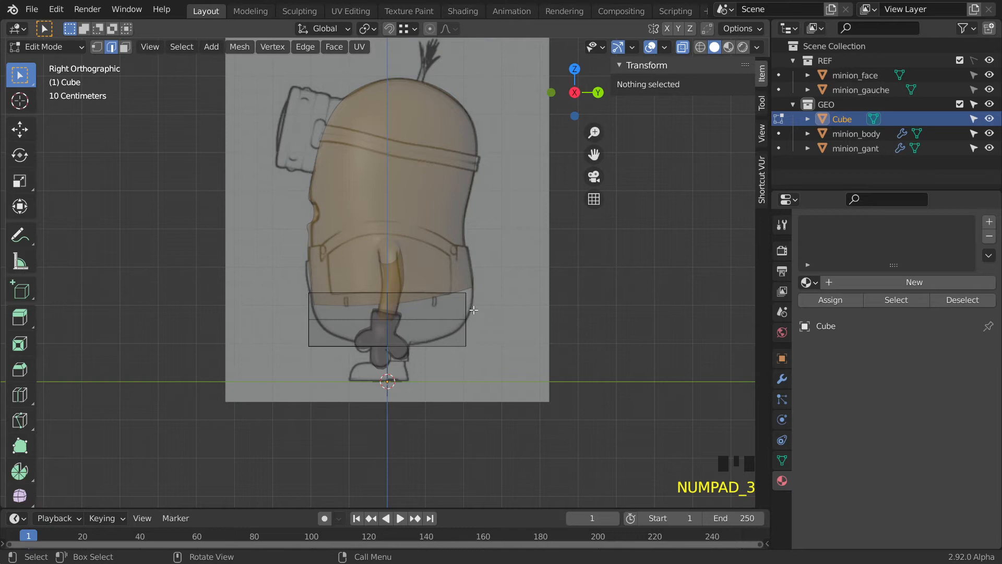
key(1)
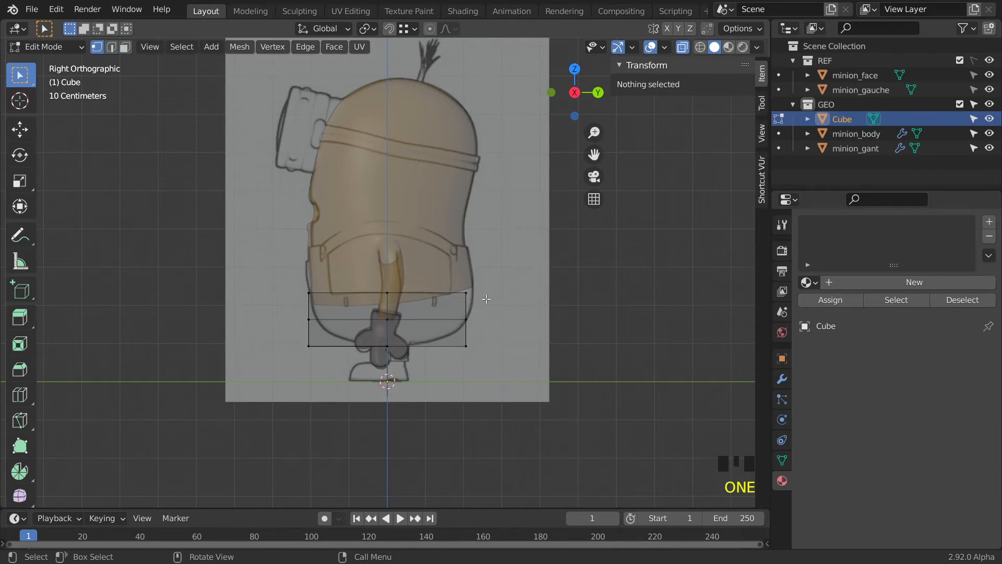
click(455, 291)
key(g)
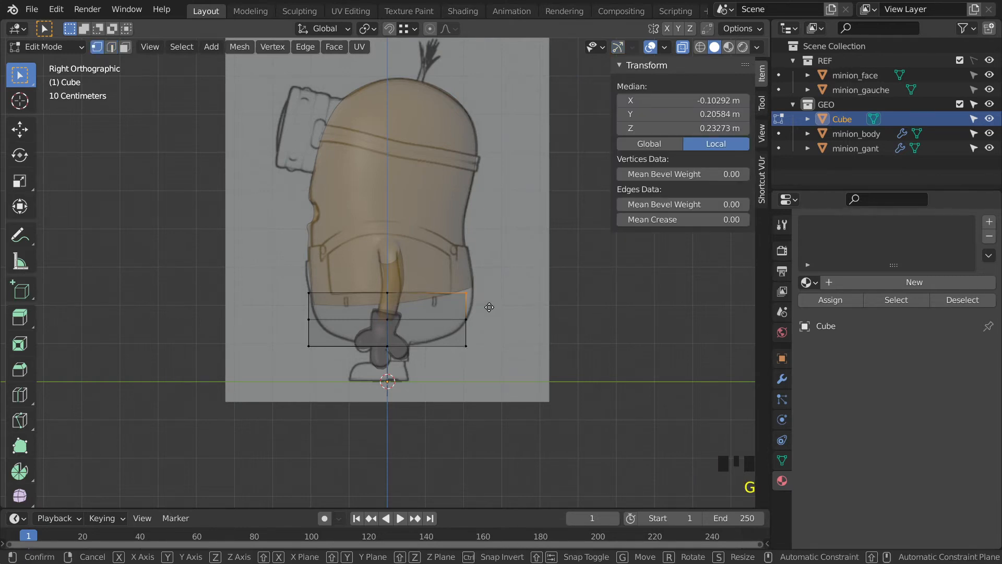
click(486, 314)
drag(482, 329, 455, 314)
key(g)
click(462, 320)
click(474, 354)
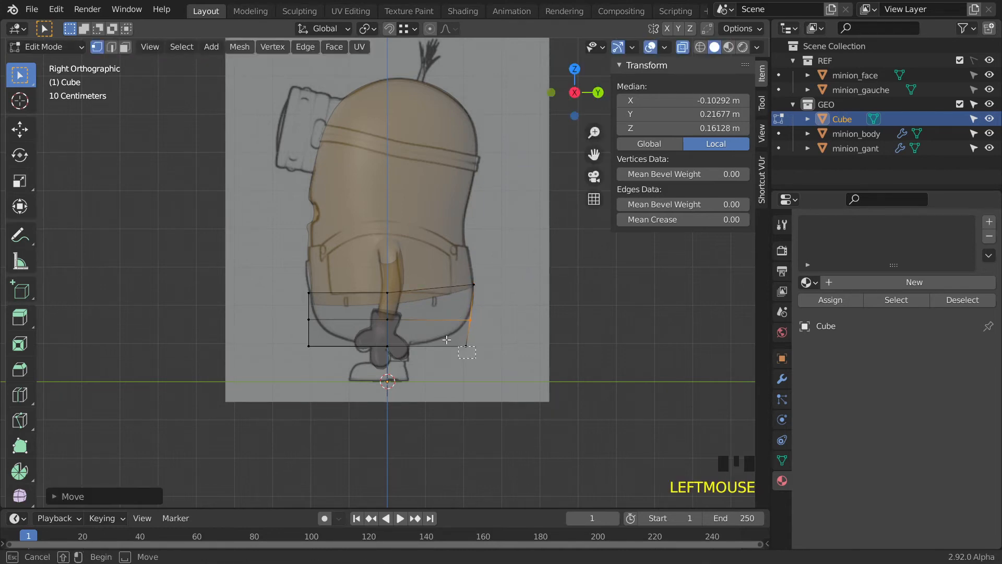
key(g)
click(419, 333)
Step: Move the bottom and mid-height front vertices onto the curved front outline of the reference trousers in the side view
click(288, 336)
key(g)
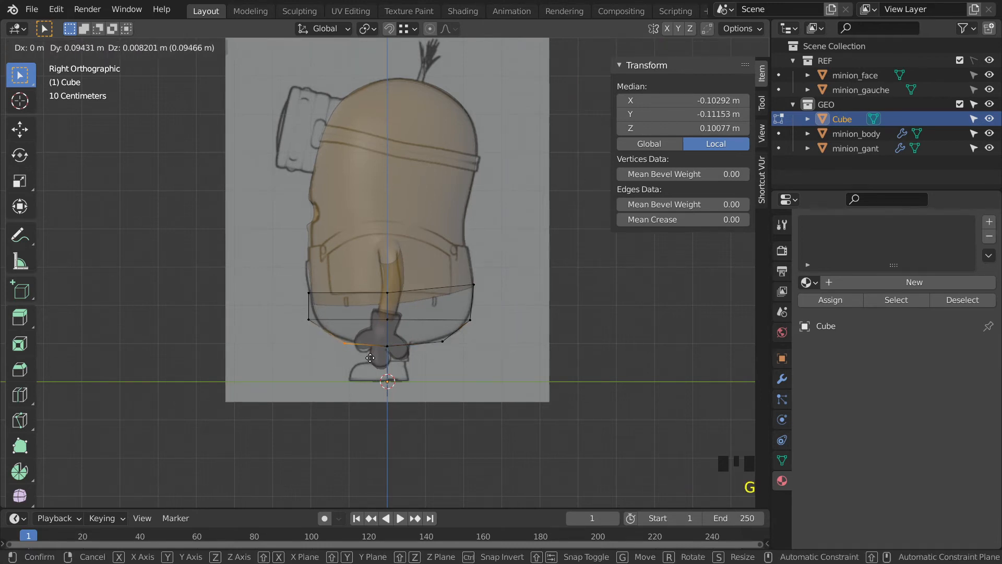
click(371, 359)
click(300, 315)
key(g)
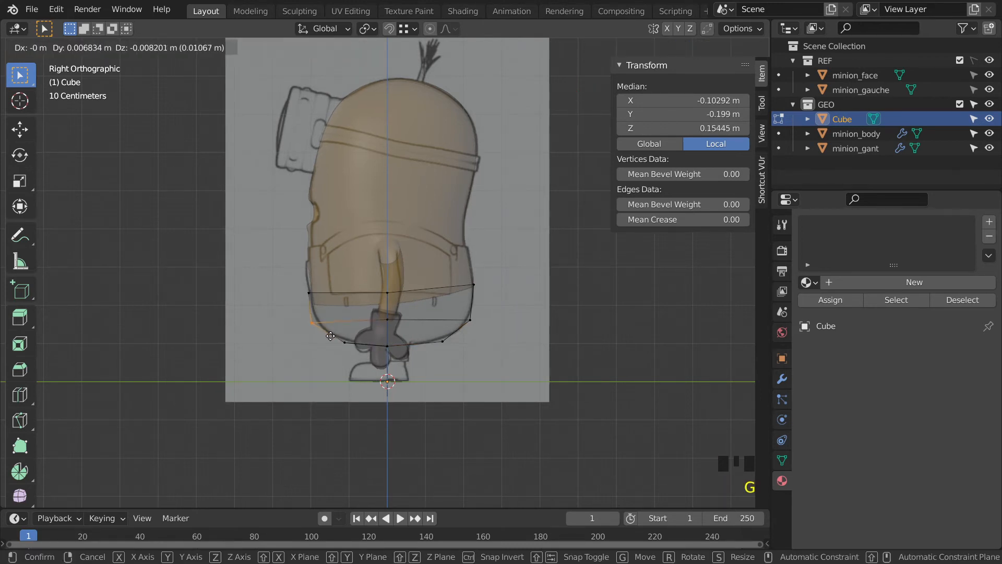
click(332, 336)
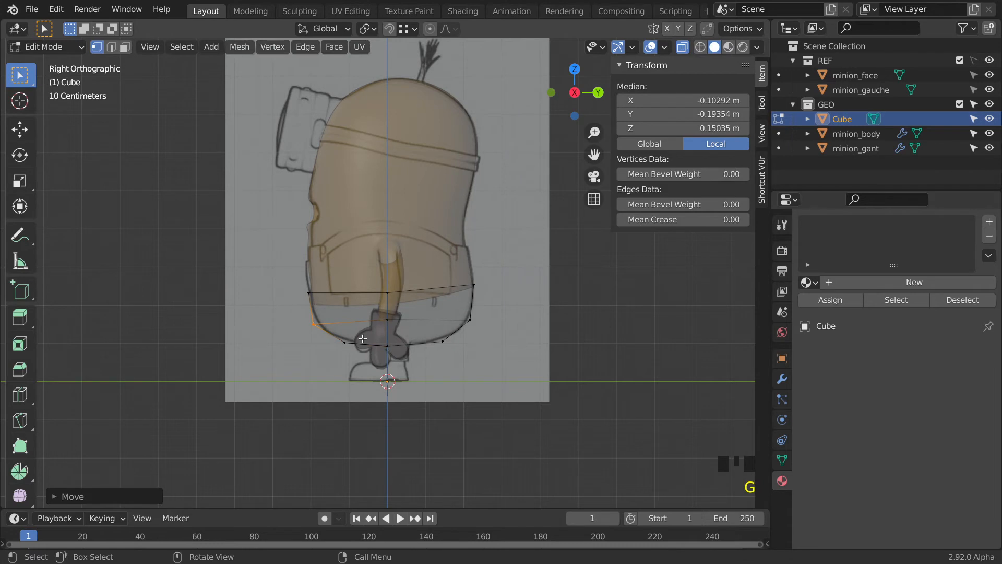
Step: Lower the outer mid-height vertex at the centre of the depth to follow the curve of its row
click(388, 320)
click(398, 313)
key(g)
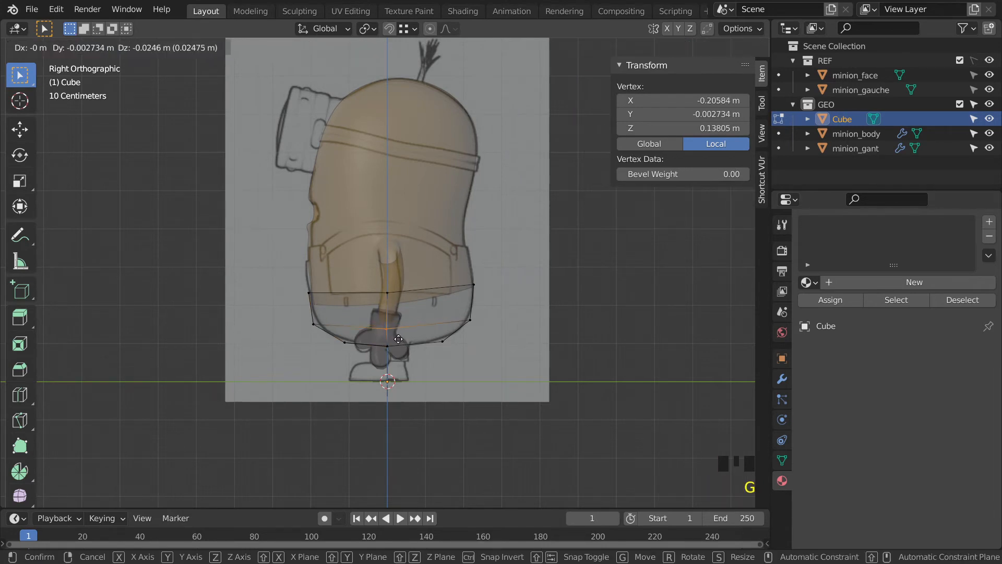
click(399, 337)
Step: Reposition the top row's outer centre vertex and its back vertices to follow the waistline in the side view
drag(380, 288, 397, 303)
key(g)
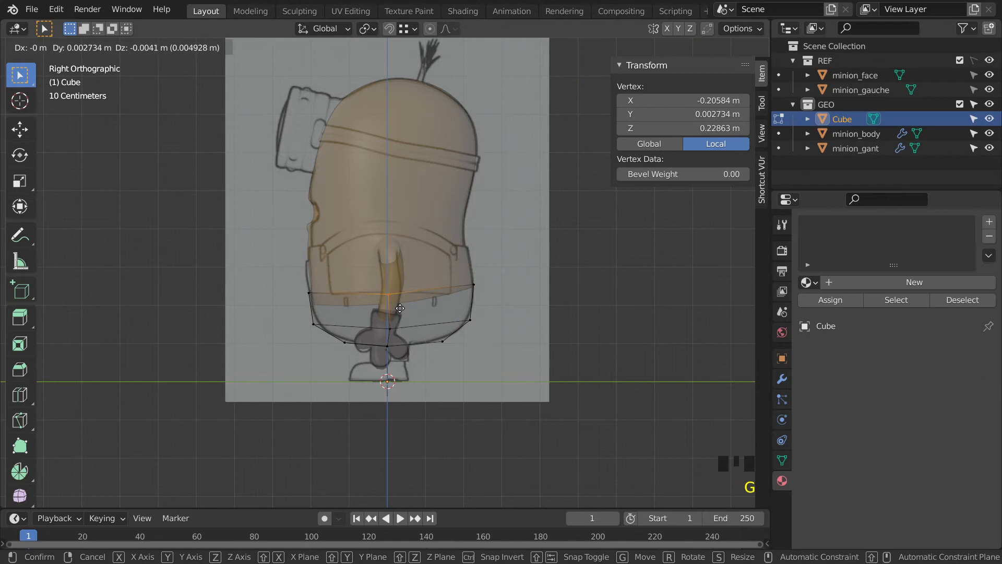
click(403, 303)
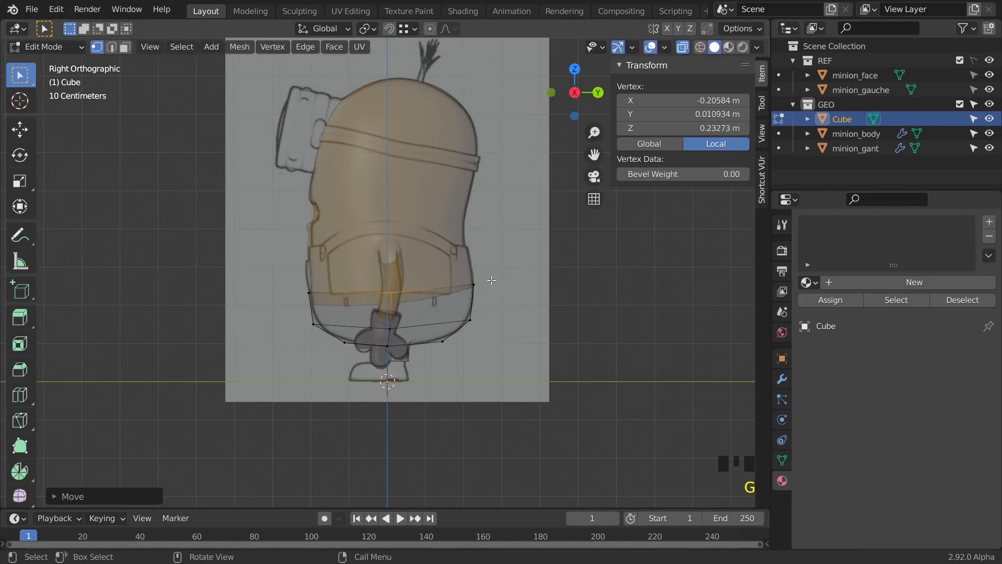
shift+click(472, 285)
key(g)
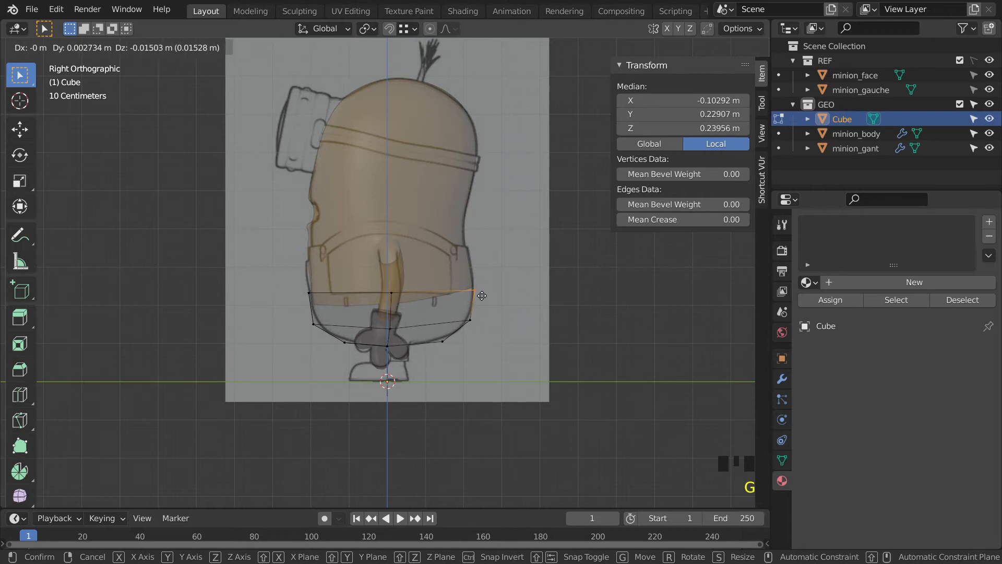
click(480, 295)
Step: In the front view, move the middle column's bottom and mid-height vertices inward toward the centre plane
scroll(458, 316, down, 2)
middle_drag(457, 316, 427, 360)
scroll(342, 343, up, 2)
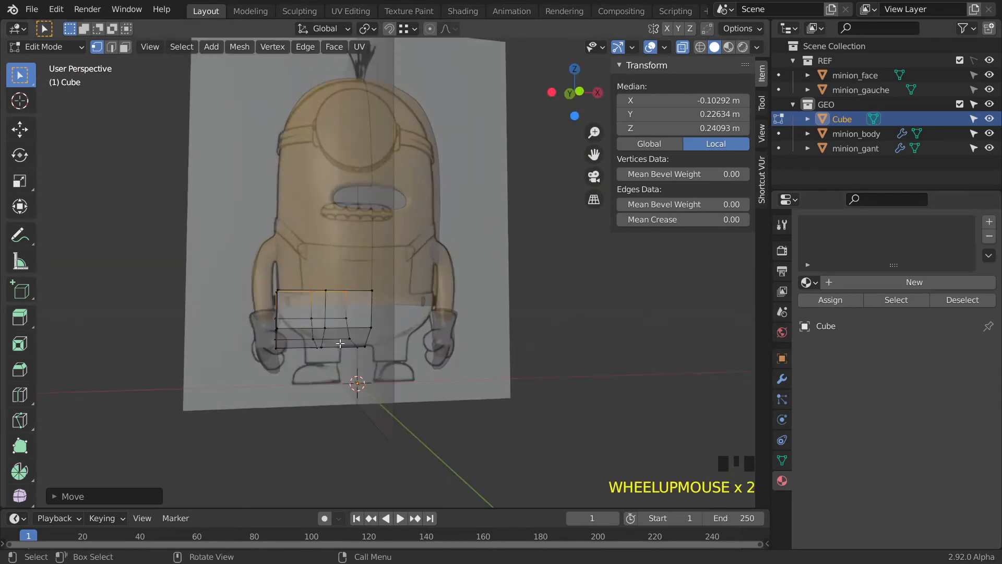
middle_drag(329, 324, 328, 292)
key(KP_1)
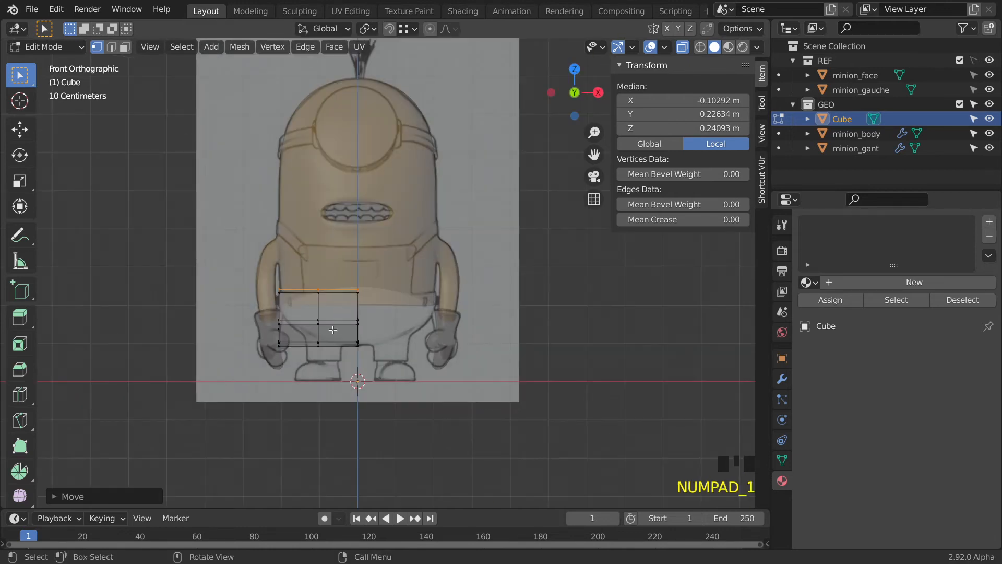
click(320, 352)
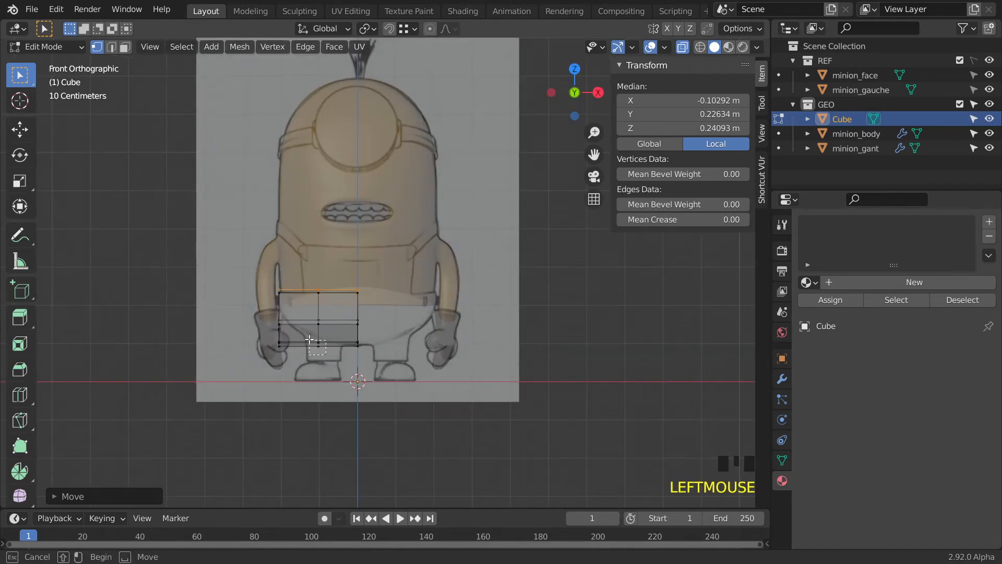
key(g)
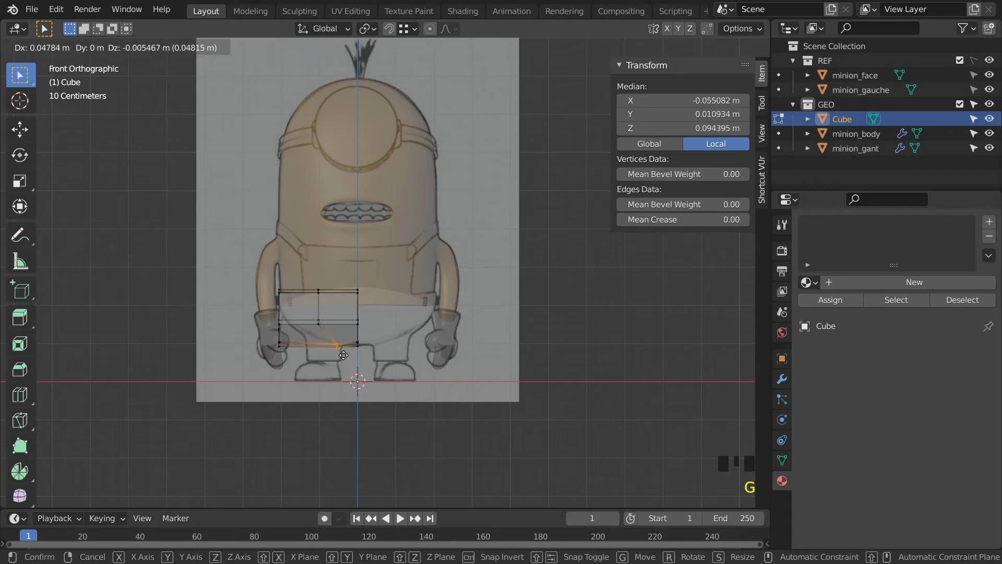
click(348, 355)
click(312, 319)
key(g)
click(294, 356)
Step: Move the outer column's bottom and mid-height vertices inward onto the rounded side outline of the front reference
drag(286, 354, 252, 337)
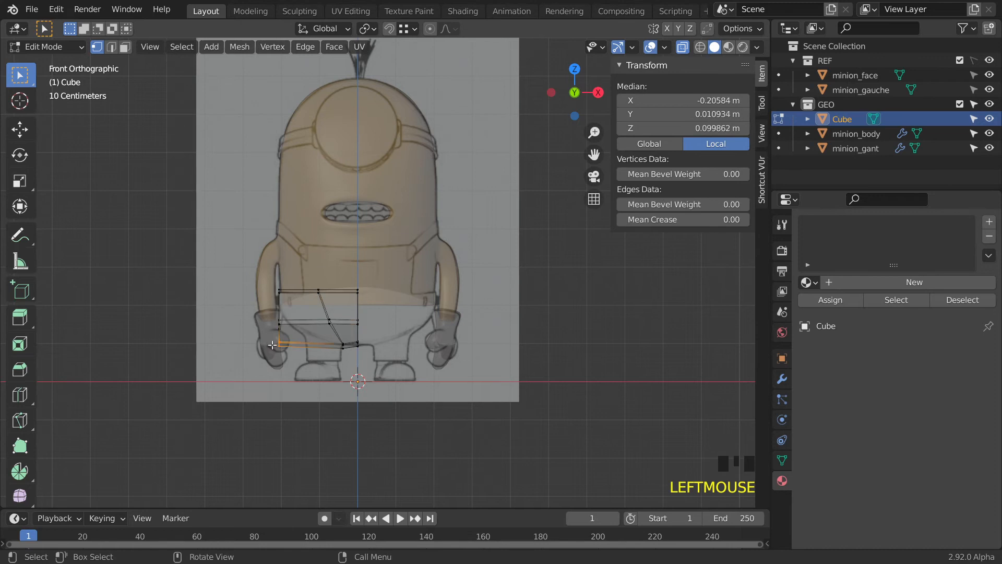
key(g)
click(278, 339)
click(279, 320)
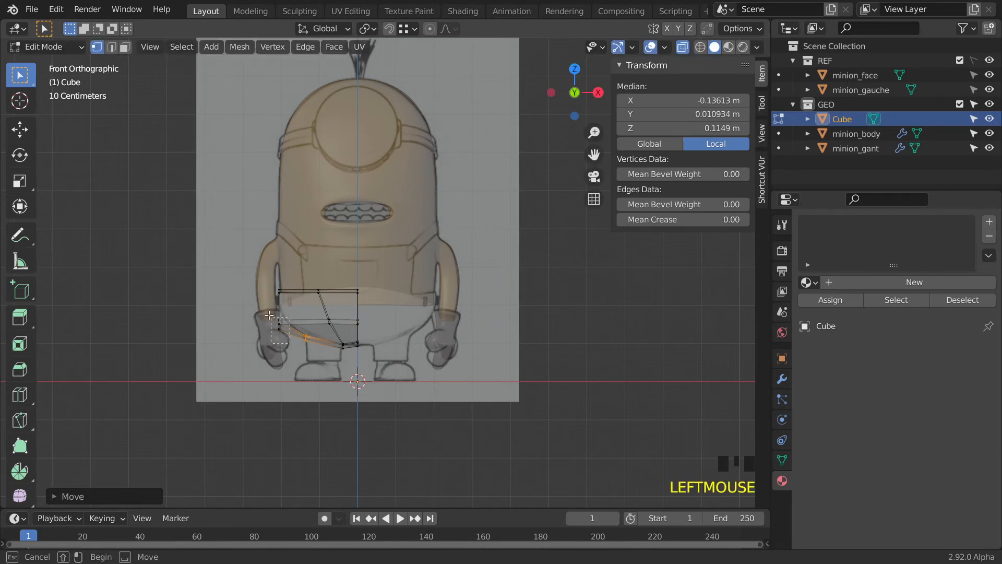
key(g)
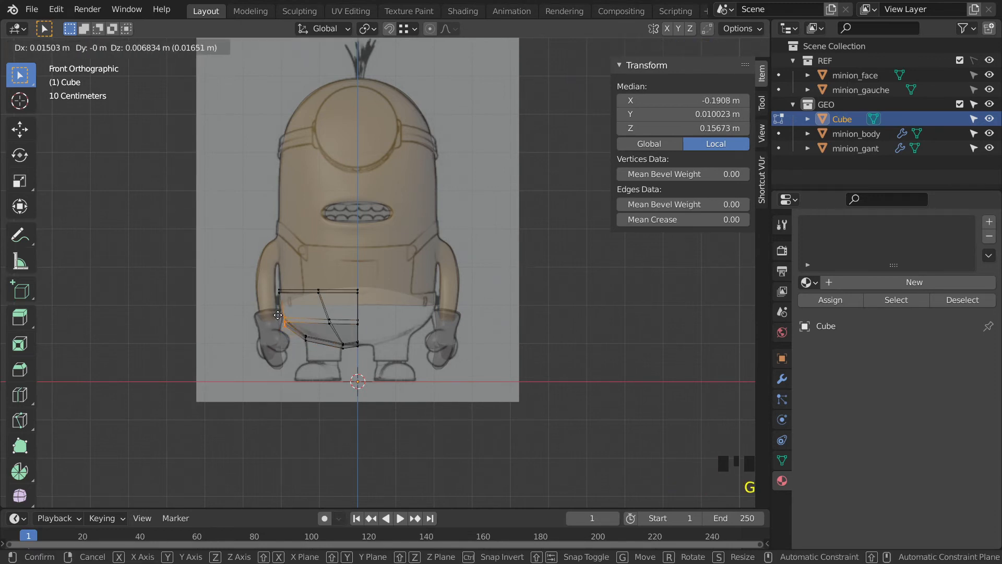
click(278, 314)
Step: Select the outer side's front and back corner vertices and scale them together along Y to about 0.7
middle_drag(309, 319, 436, 309)
middle_drag(547, 311, 408, 403)
drag(494, 406, 406, 367)
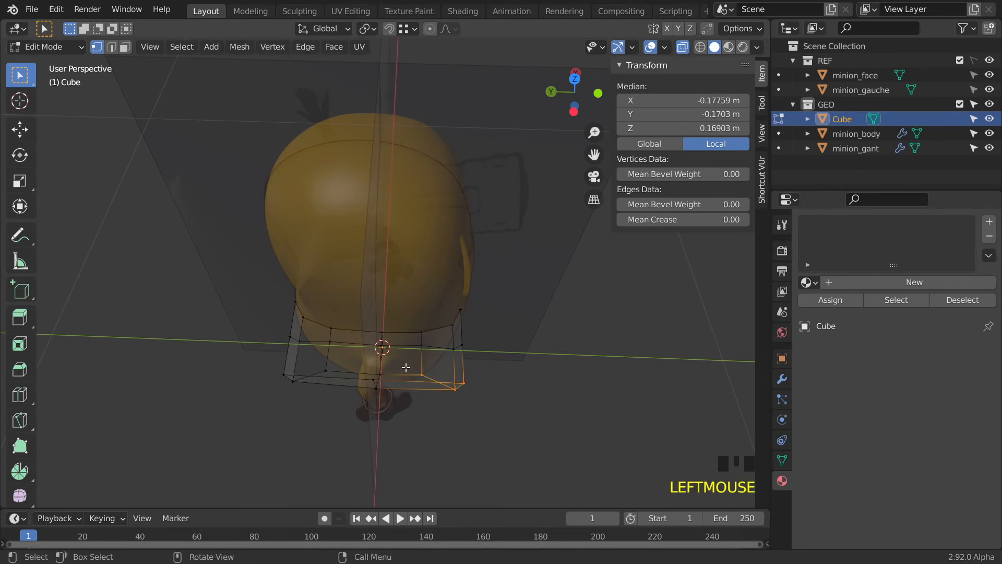
shift+drag(334, 391, 267, 357)
middle_drag(366, 376, 500, 264)
key(s)
key(y)
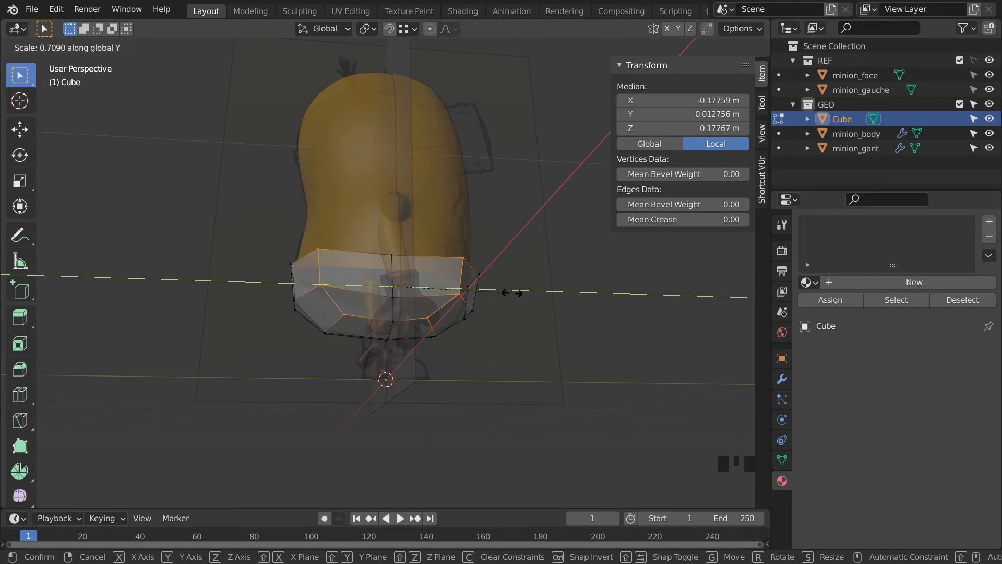
click(507, 292)
Step: Try to shift the underside's inner centre vertices slightly along Y to straighten the middle edge line
middle_drag(510, 291, 418, 279)
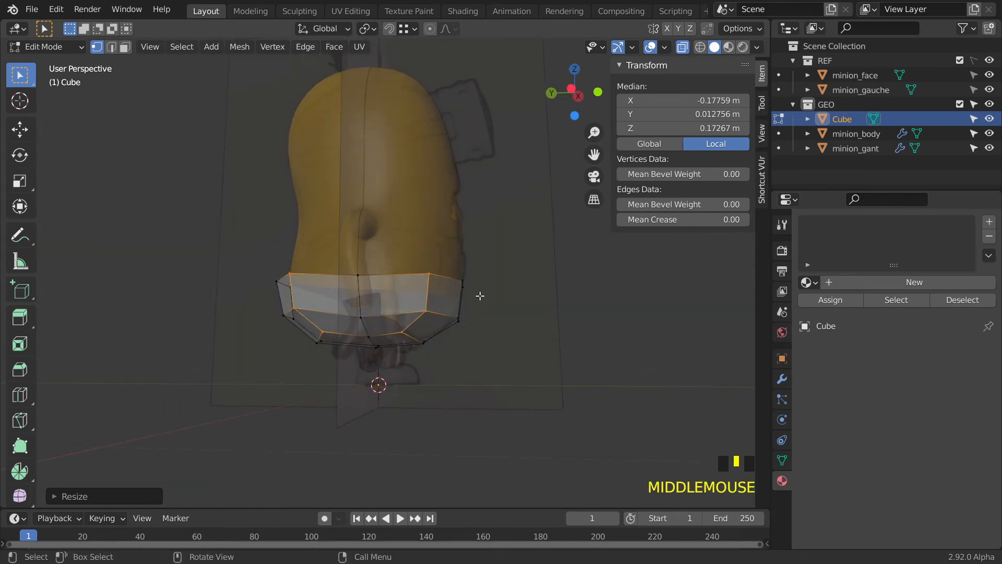
click(483, 308)
middle_drag(484, 308, 442, 226)
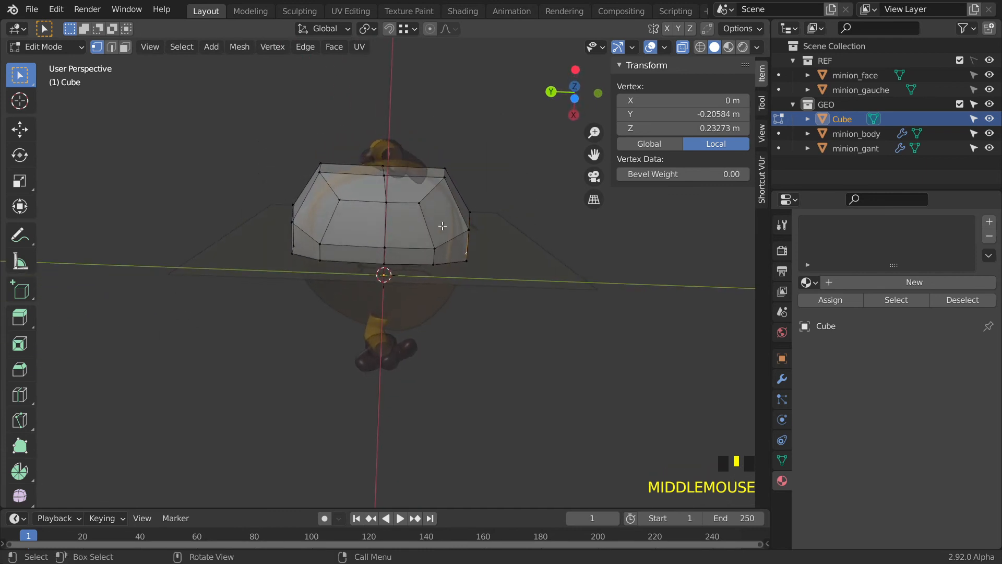
click(384, 245)
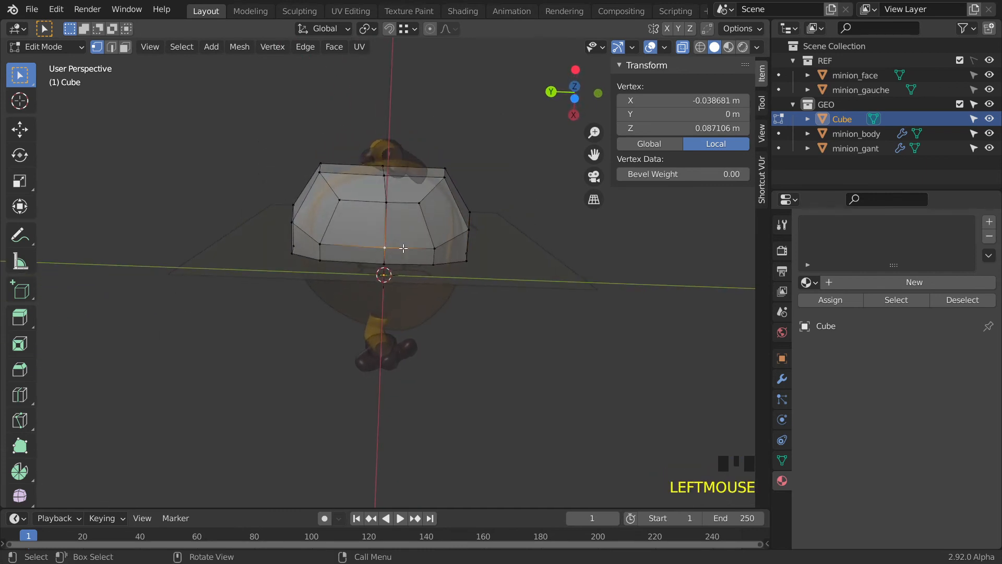
key(g)
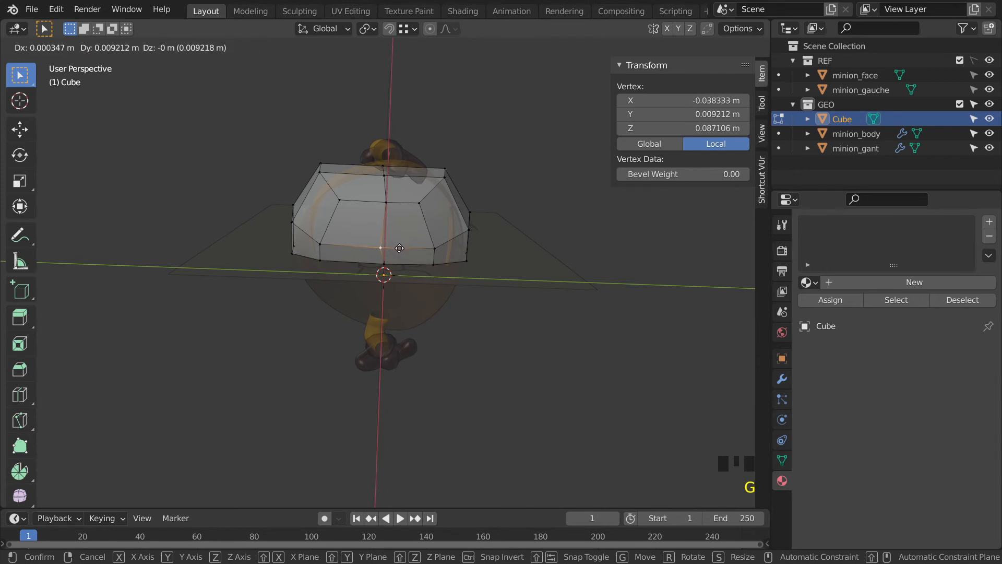
click(399, 248)
key(g)
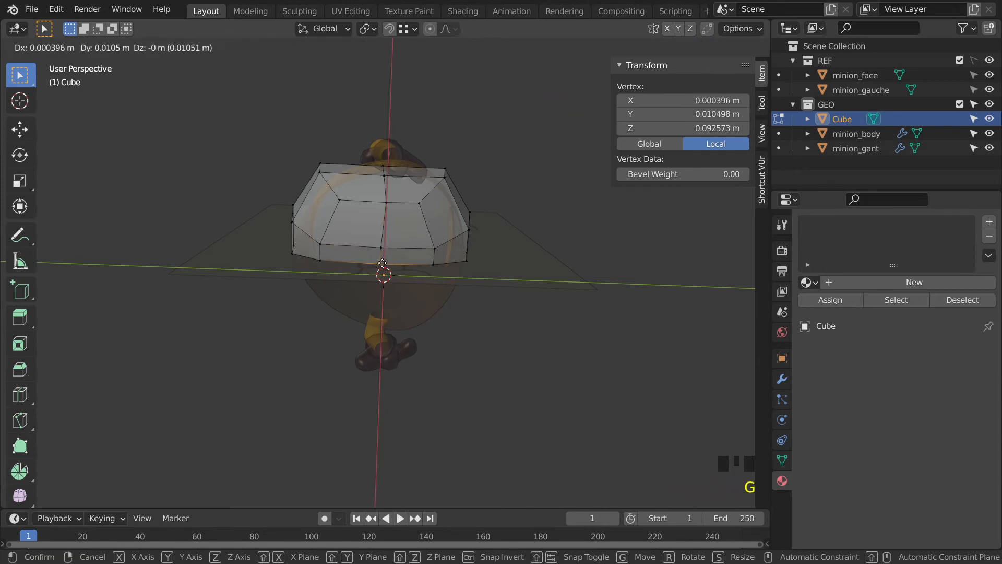
key(Escape)
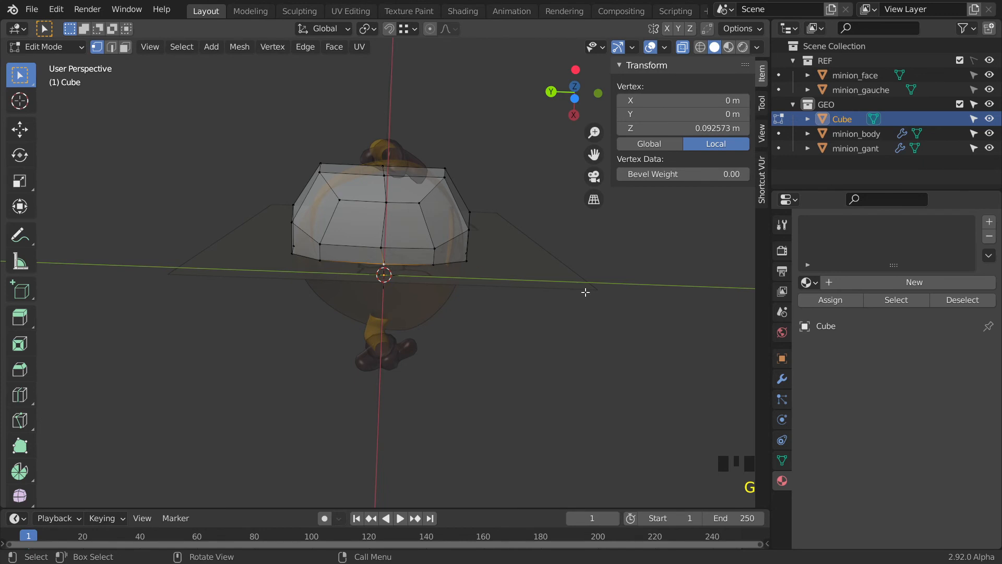
Step: Undo the underside vertex moves and return to the outer corner vertex selection
middle_drag(608, 267, 354, 362)
scroll(335, 359, up, 2)
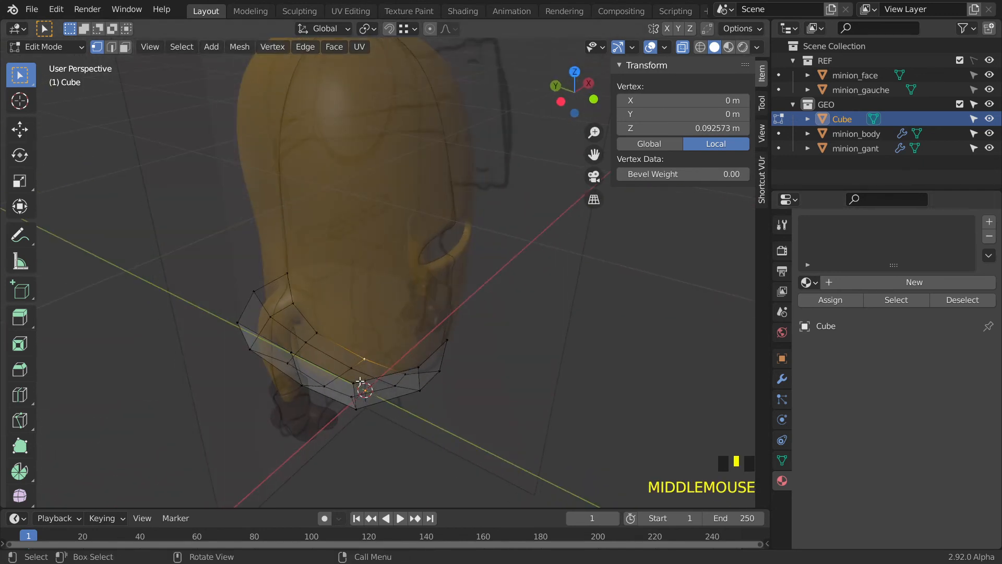
middle_drag(290, 348, 337, 303)
key(KP_1)
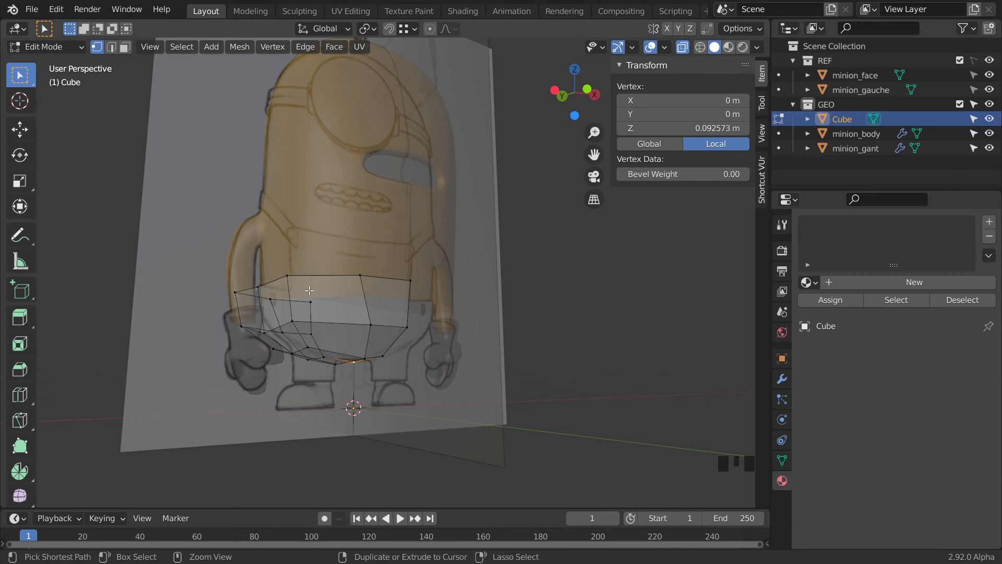
key(ctrl+z)
key(ctrl+z)
key(ctrl+z)
Step: Move the selected outer corner vertices inward along X to a median X of about -0.151 m
middle_drag(319, 308, 372, 186)
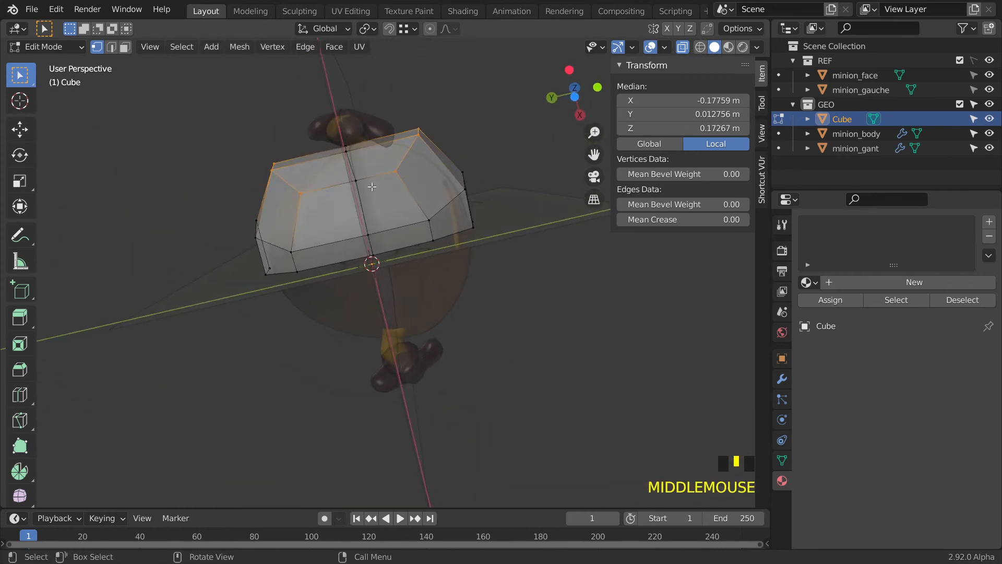
key(g)
key(x)
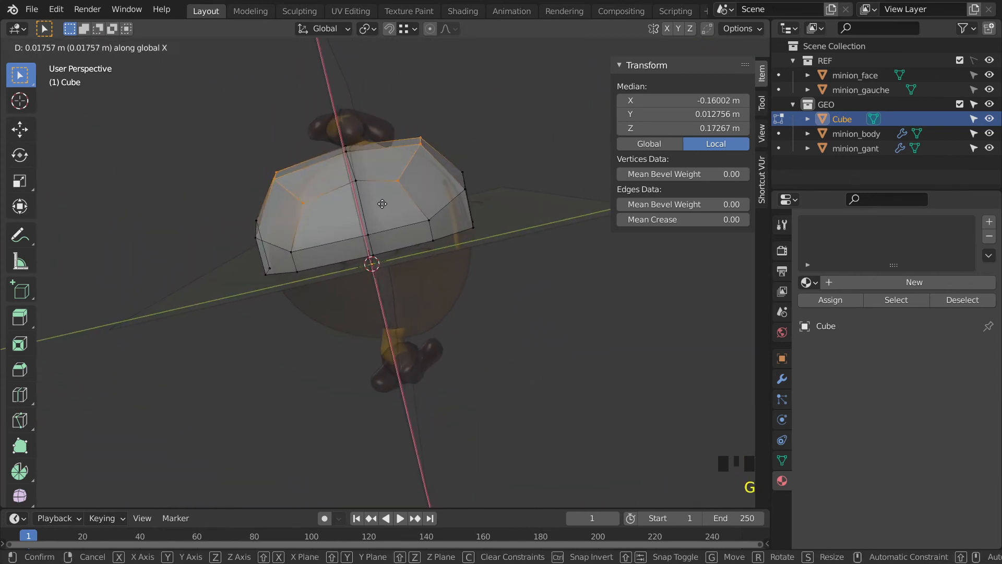
click(382, 209)
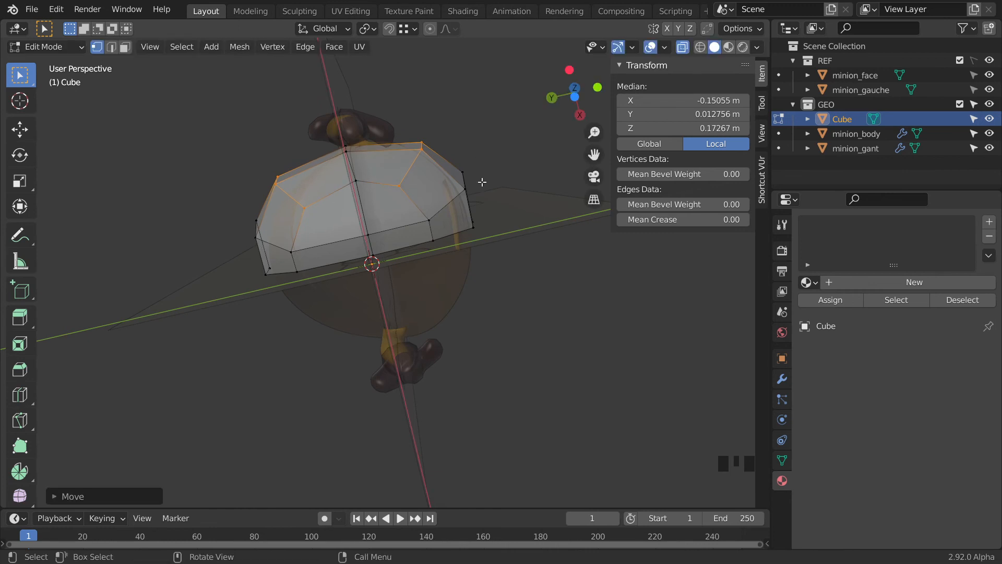
Step: Select the middle edge line running across the half mesh and flatten its vertices by scaling them to 0 along Y
drag(325, 123, 400, 275)
middle_drag(401, 275, 351, 212)
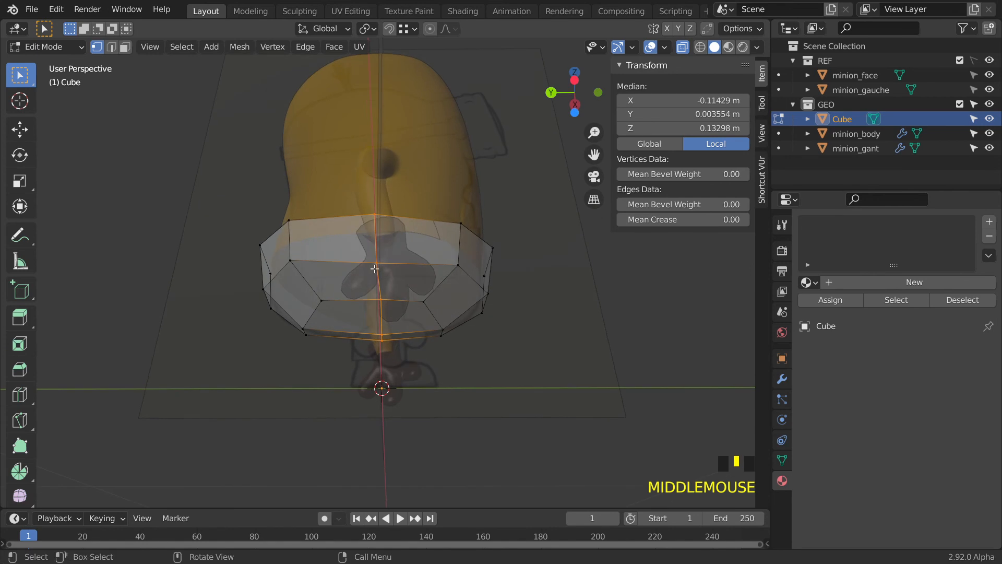
key(s)
key(y)
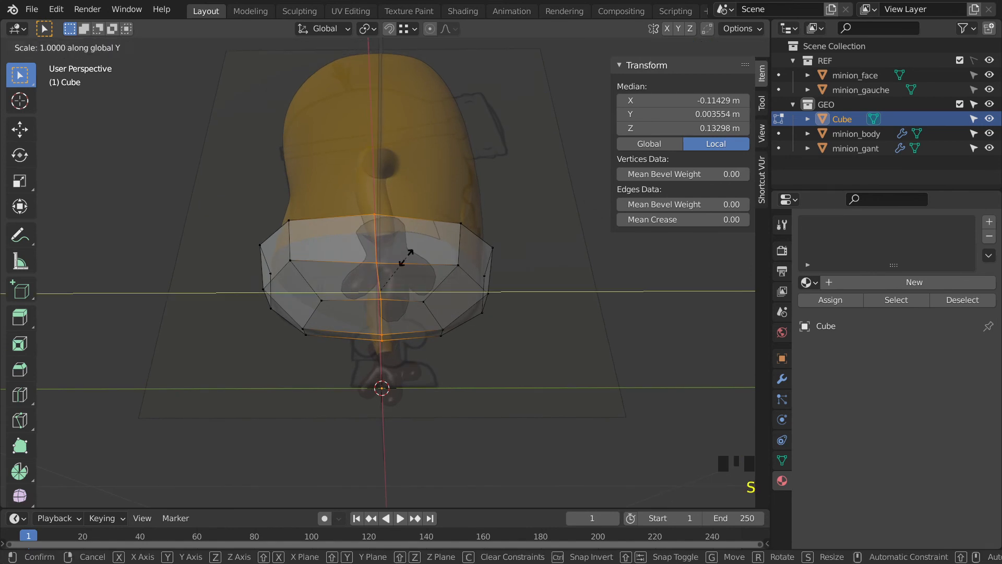
key(Return)
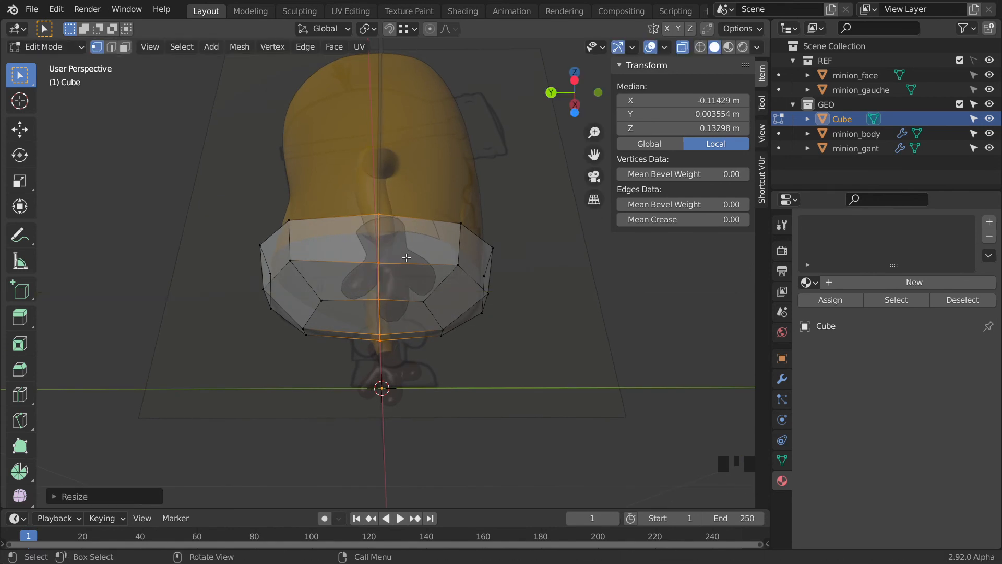
middle_drag(406, 258, 418, 288)
middle_drag(306, 314, 349, 274)
click(315, 311)
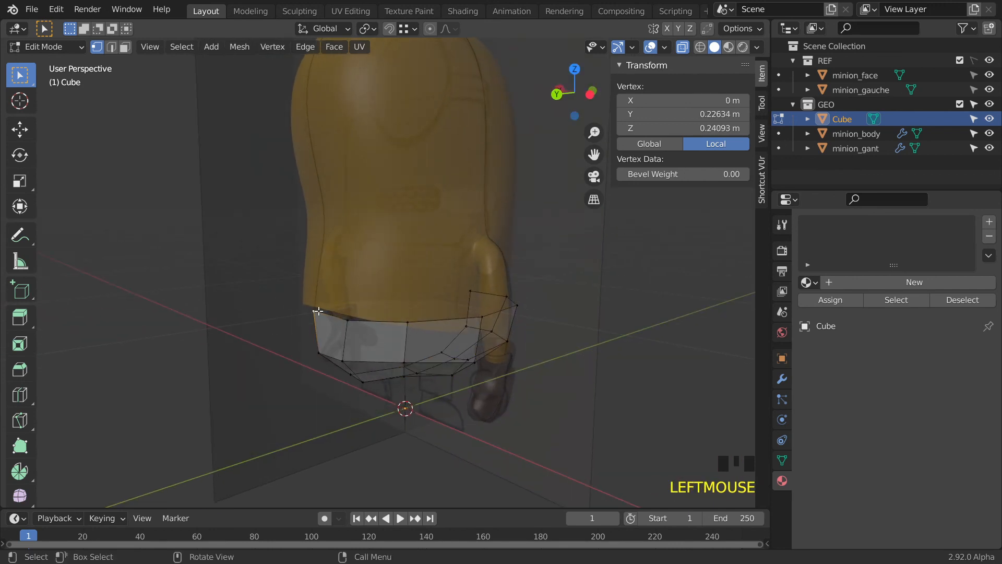
click(353, 320)
middle_drag(353, 321, 212, 284)
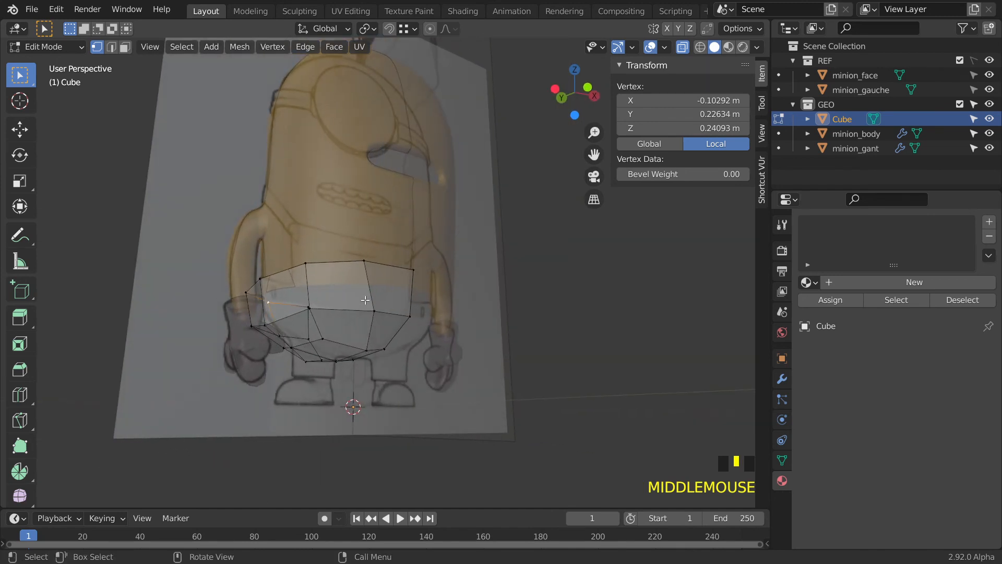
shift+middle_drag(428, 254, 437, 355)
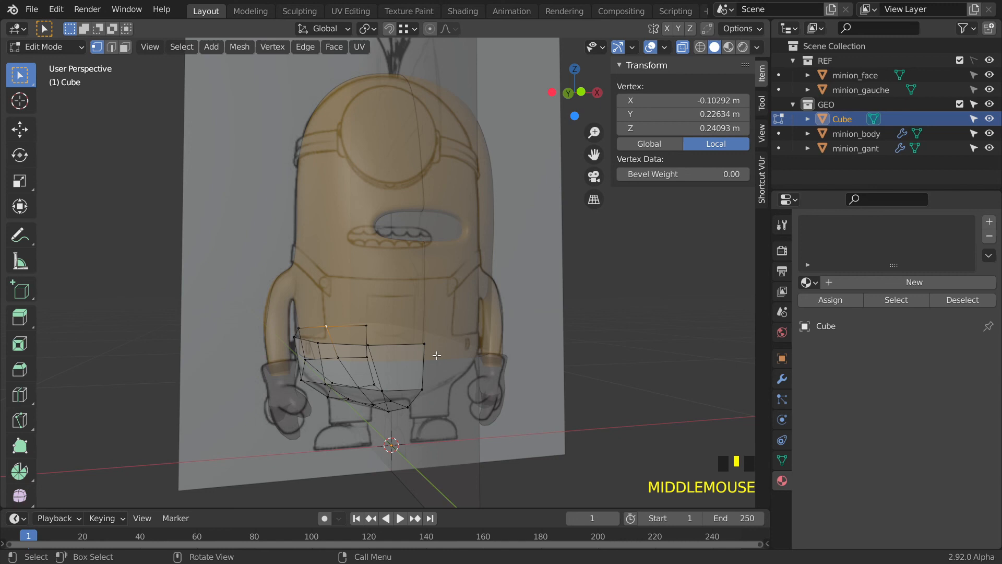